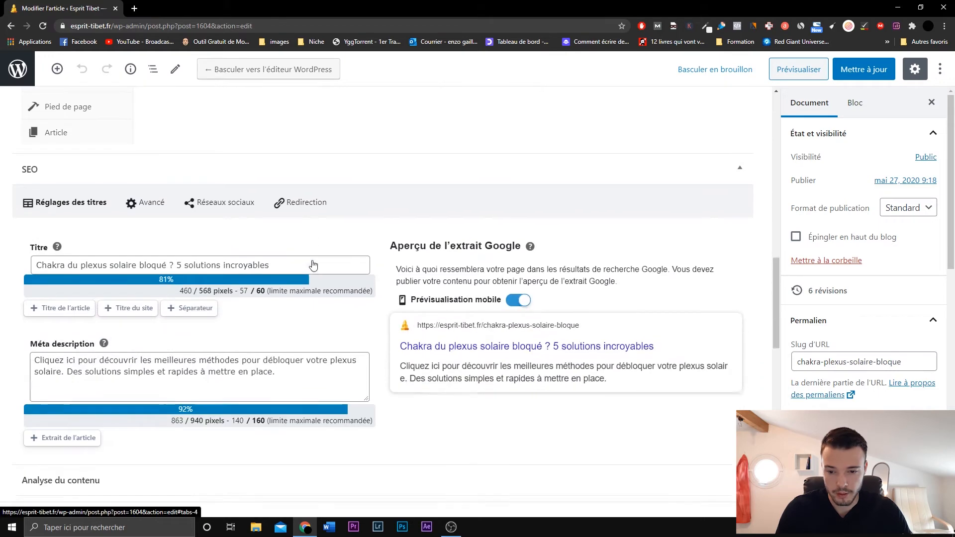
# Step: Compare the article's SEO title with the Google snippet preview, and switch the mobile preview off and on again
pyautogui.scroll(-1, 519, 222)
pyautogui.scroll(-3, 498, 234)
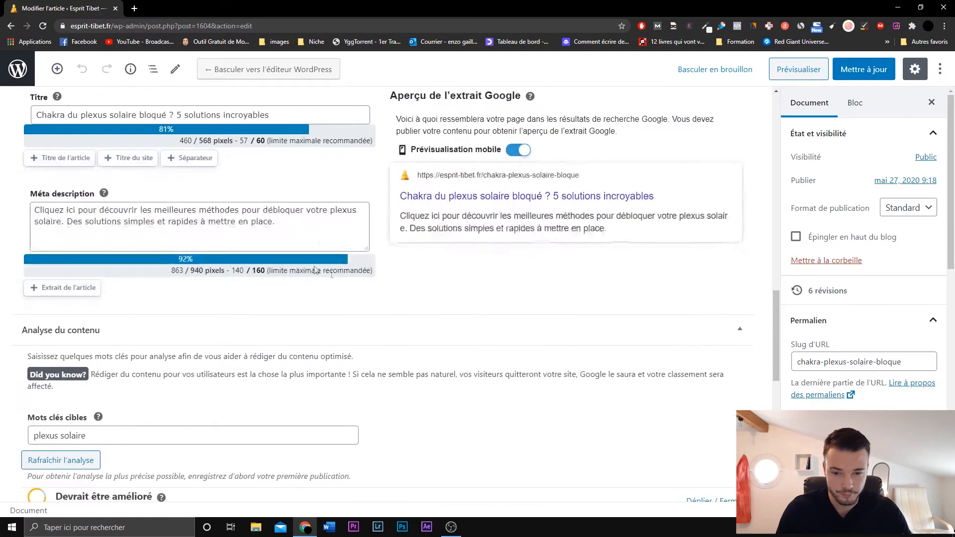
pyautogui.scroll(3, 448, 254)
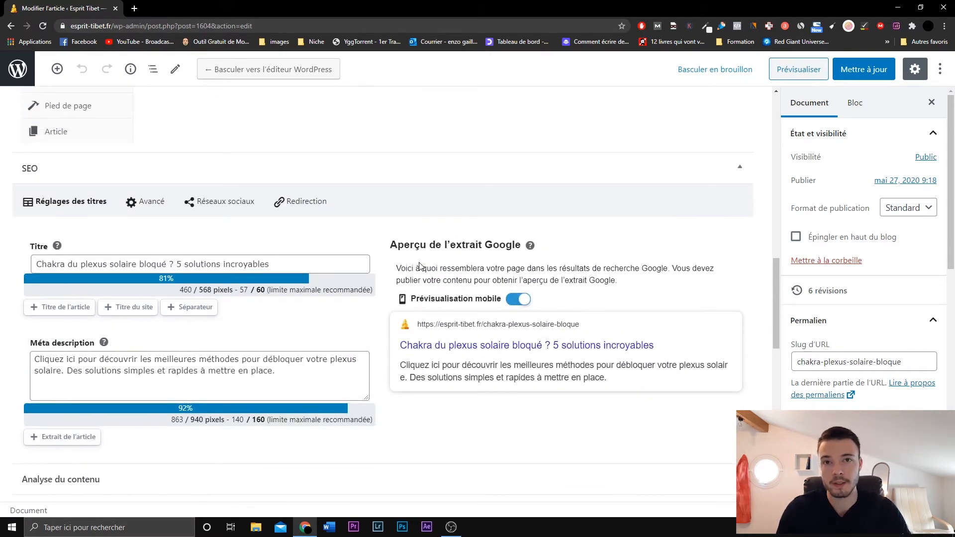
pyautogui.scroll(-1, 419, 266)
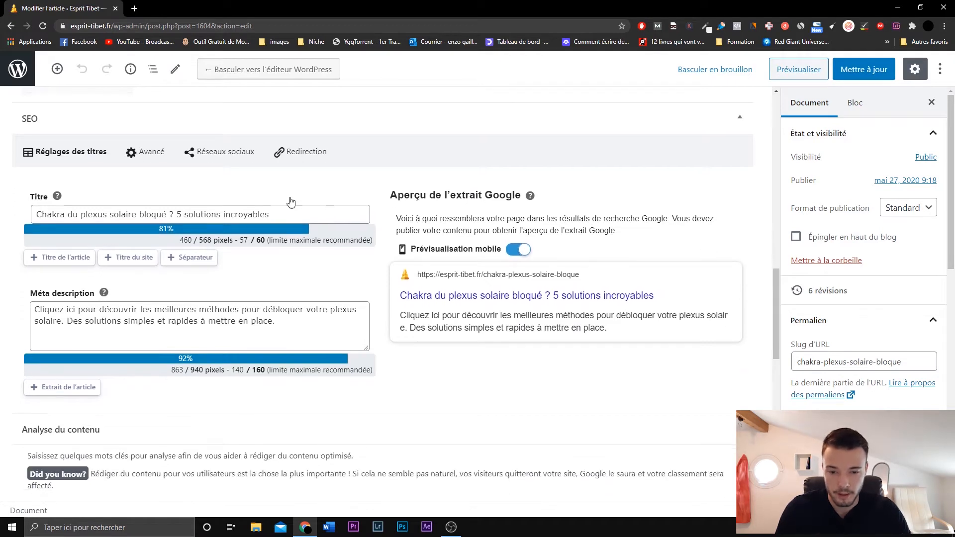
pyautogui.moveTo(292, 215); pyautogui.dragTo(31, 215)
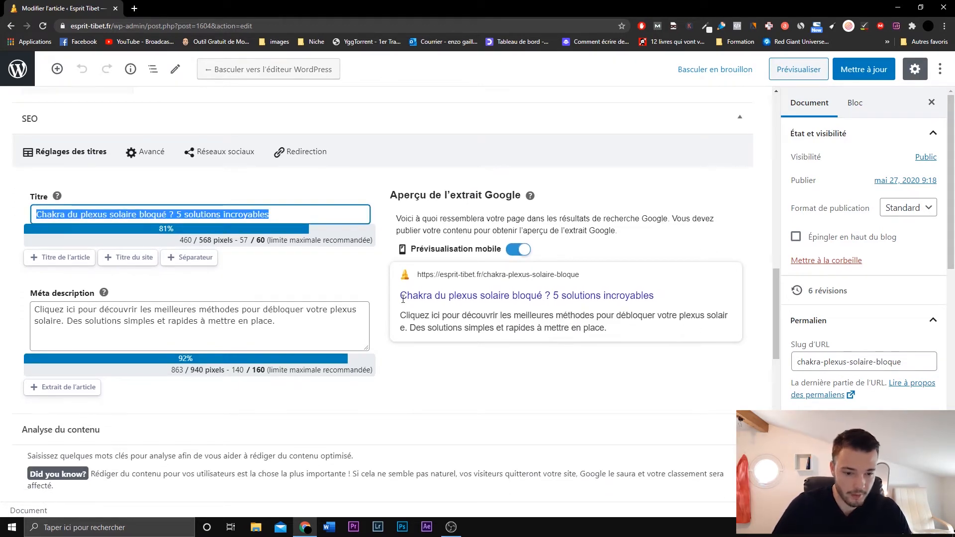
pyautogui.moveTo(407, 296); pyautogui.dragTo(655, 295)
pyautogui.click(665, 296)
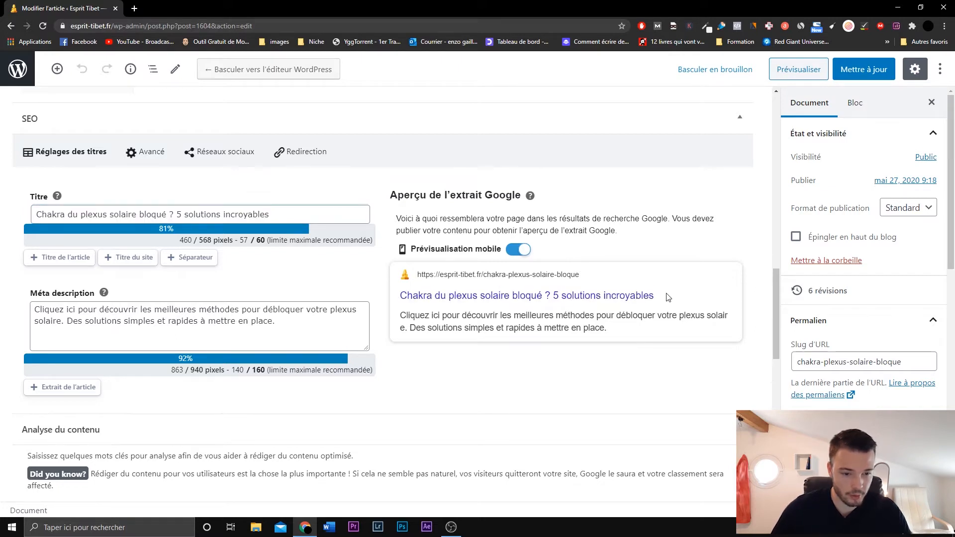
pyautogui.click(522, 252)
pyautogui.click(525, 255)
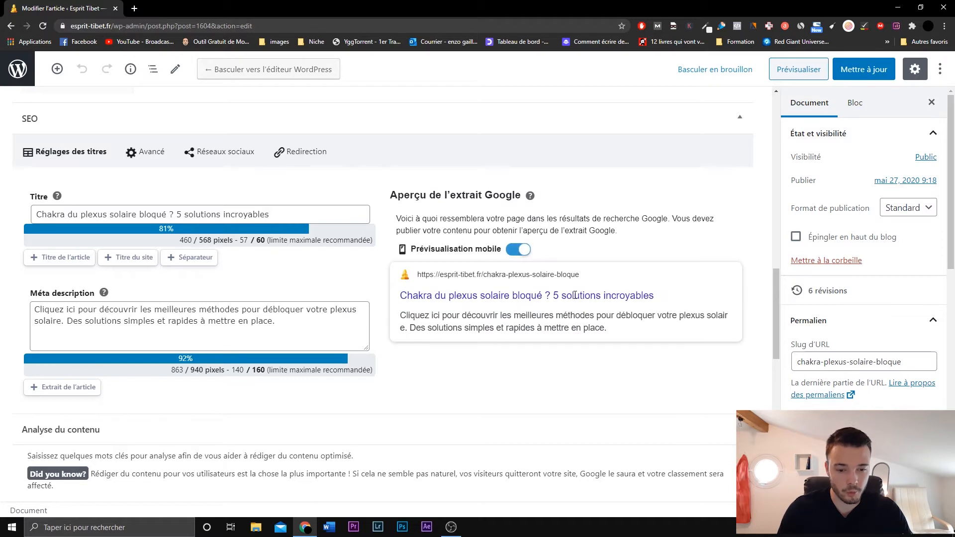
# Step: Examine the meta description in the Google snippet preview and the character counters of the title and description
pyautogui.click(341, 322)
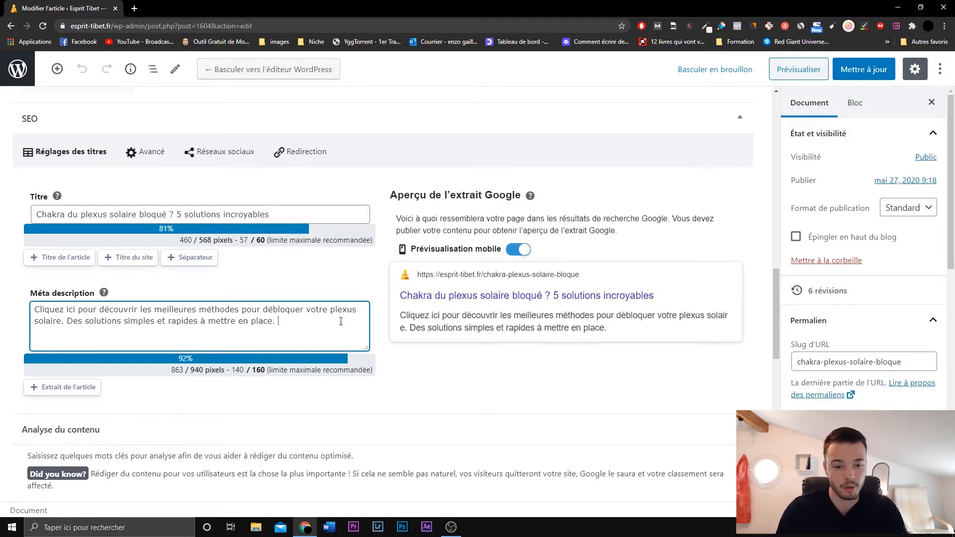
pyautogui.moveTo(618, 328); pyautogui.dragTo(399, 319)
pyautogui.click(439, 352)
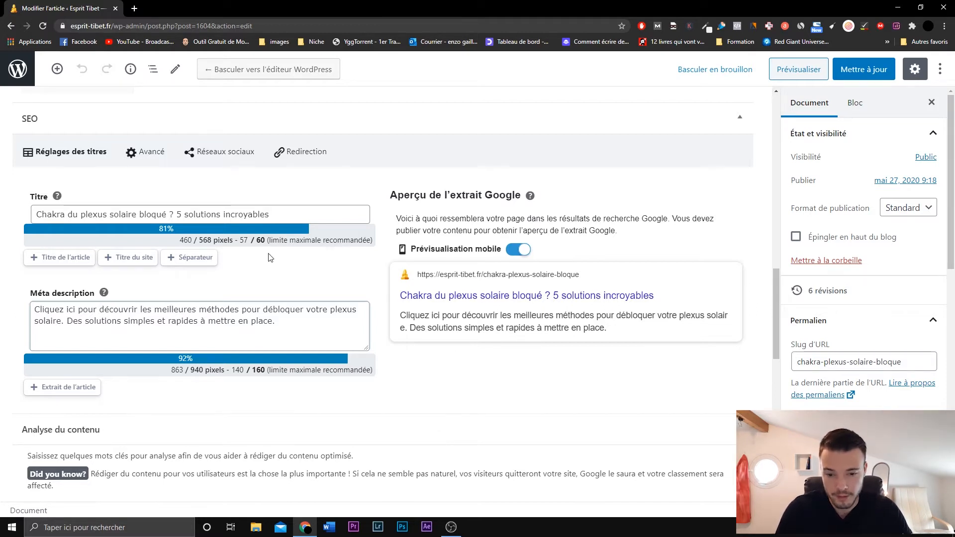
pyautogui.moveTo(239, 240); pyautogui.dragTo(262, 240)
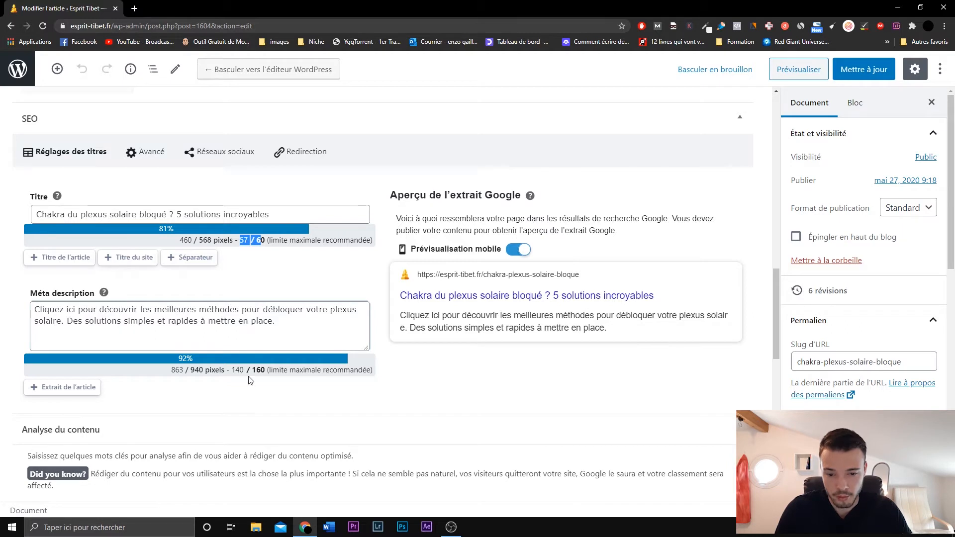
pyautogui.moveTo(232, 371); pyautogui.dragTo(264, 378)
pyautogui.click(265, 382)
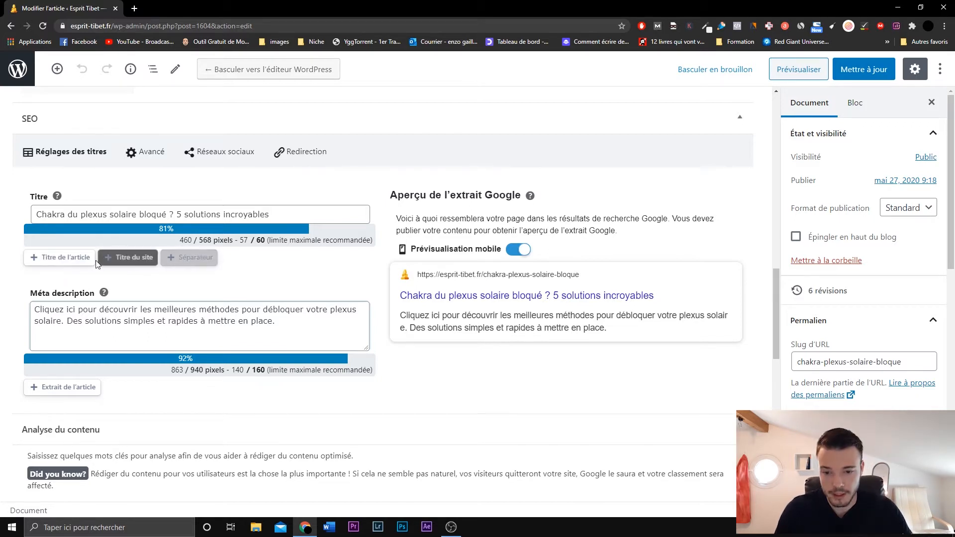
# Step: Try the article title variable %%post_title%% at the end of the SEO title, and remove it again
pyautogui.click(63, 257)
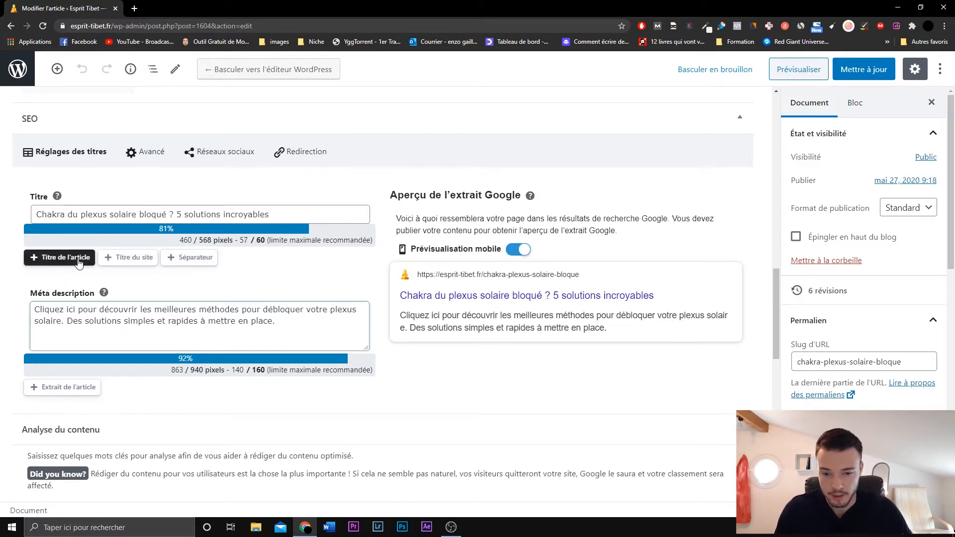
pyautogui.hotkey('shift', 'Left')
pyautogui.hotkey('shift', 'Left')
pyautogui.hotkey('shift', 'Left')
pyautogui.hotkey('shift', 'Left')
pyautogui.hotkey('shift', 'Left')
pyautogui.hotkey('shift', 'Left')
pyautogui.hotkey('shift', 'Left')
pyautogui.hotkey('shift', 'Left')
pyautogui.hotkey('shift', 'Left')
pyautogui.hotkey('shift', 'Left')
pyautogui.hotkey('shift', 'Left')
pyautogui.hotkey('shift', 'Left')
pyautogui.hotkey('shift', 'Left')
pyautogui.hotkey('shift', 'Left')
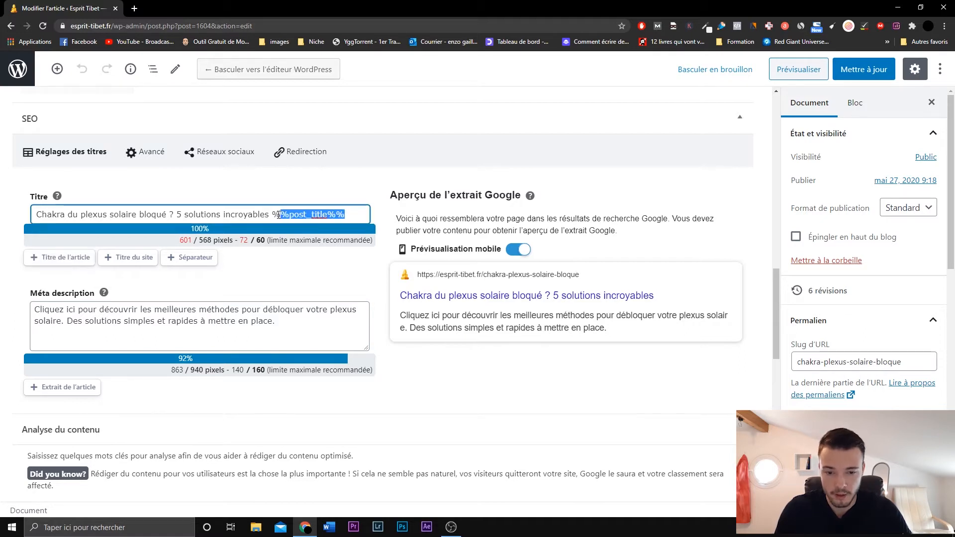
pyautogui.click(311, 280)
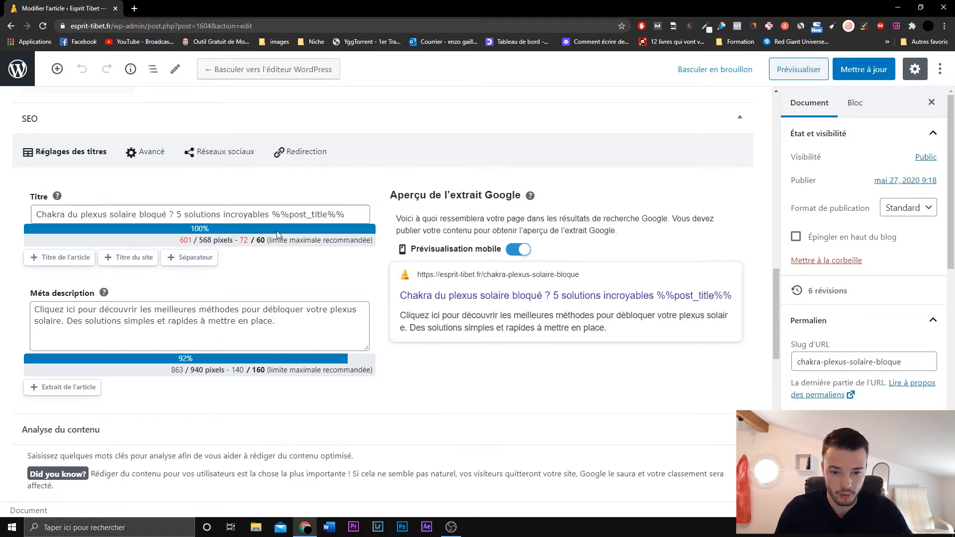
pyautogui.moveTo(272, 214); pyautogui.dragTo(348, 214)
pyautogui.press('BackSpace')
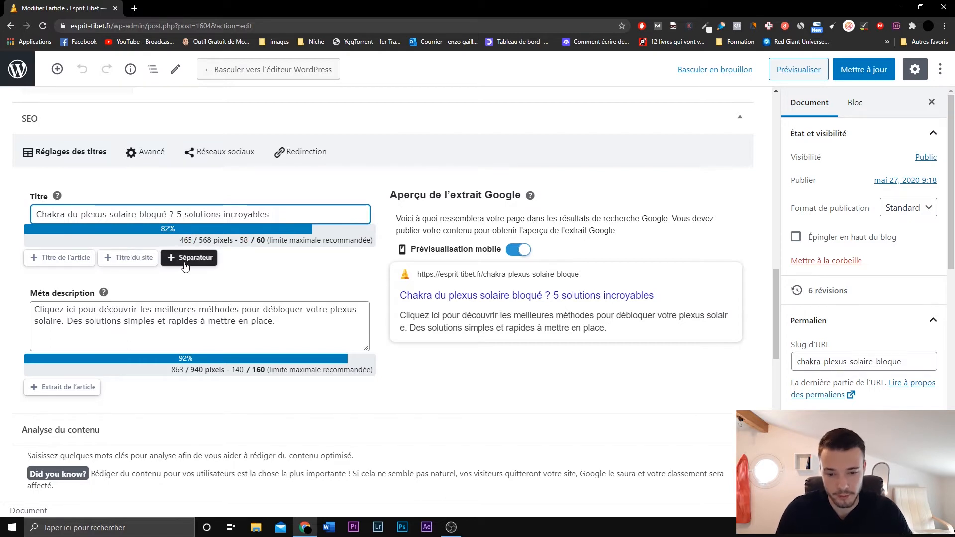
# Step: Try the article excerpt variable %%post_excerpt%% in the meta description, remove it, and locate the article's optional excerpt field
pyautogui.click(85, 392)
pyautogui.moveTo(123, 334); pyautogui.dragTo(43, 339)
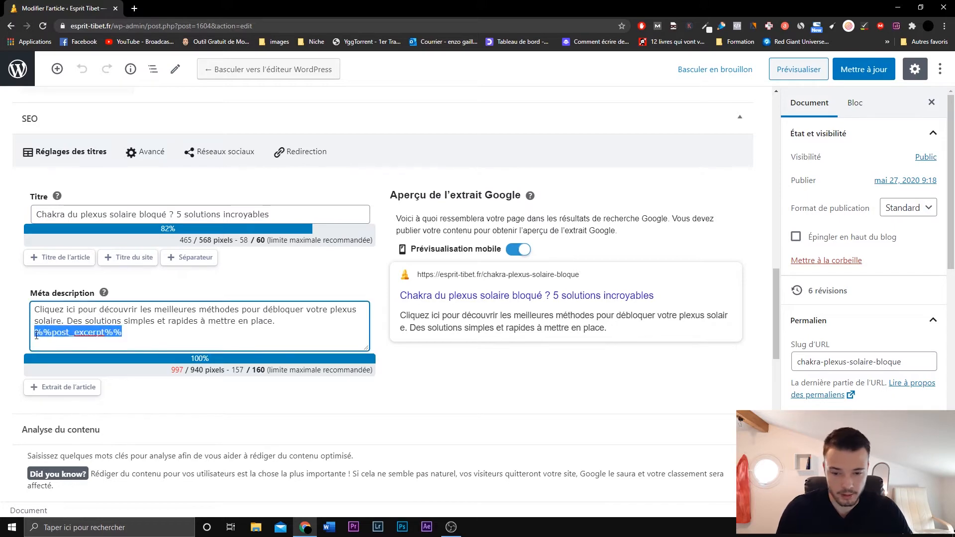
pyautogui.press('BackSpace')
pyautogui.scroll(-6, 880, 375)
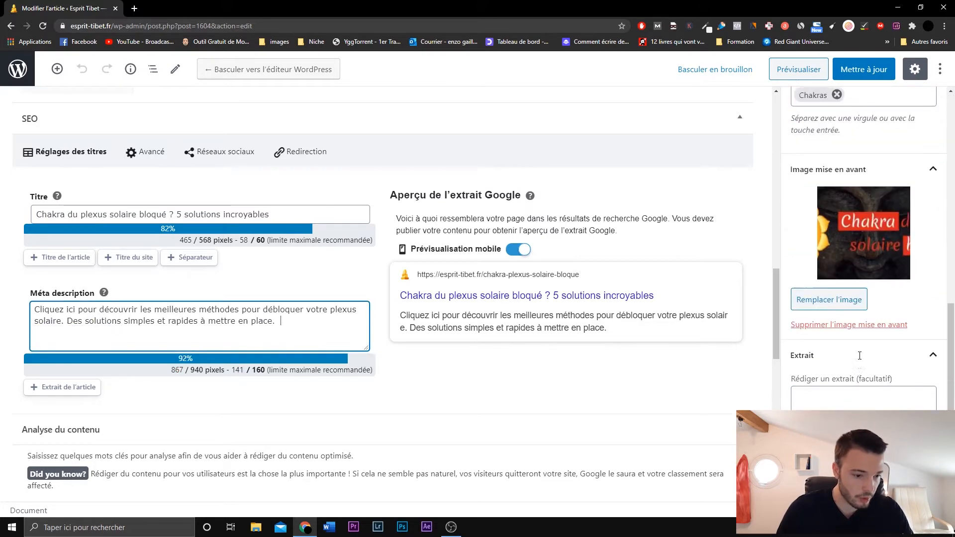
pyautogui.click(879, 376)
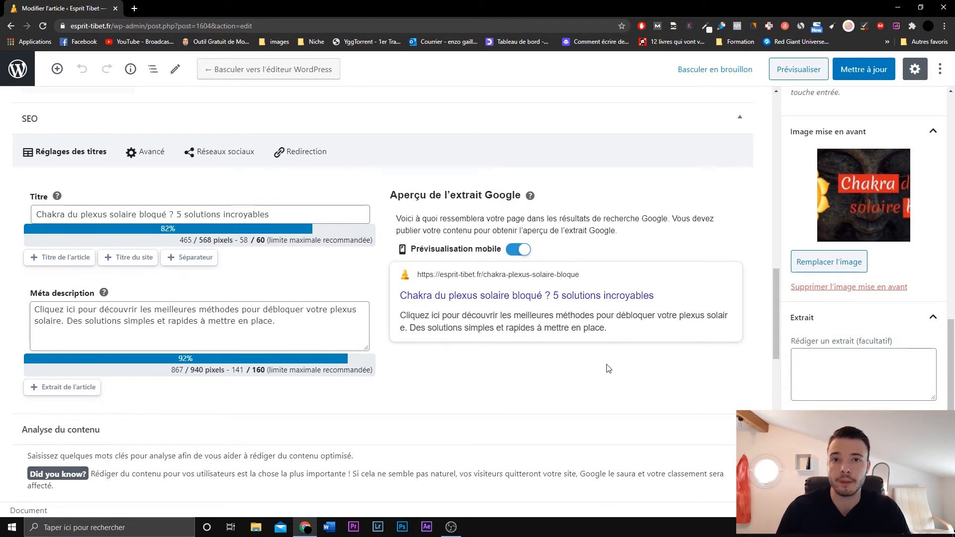
# Step: Review the advanced indexing options of the article's SEO settings, and its Facebook and Twitter titles, descriptions and previews
pyautogui.click(142, 152)
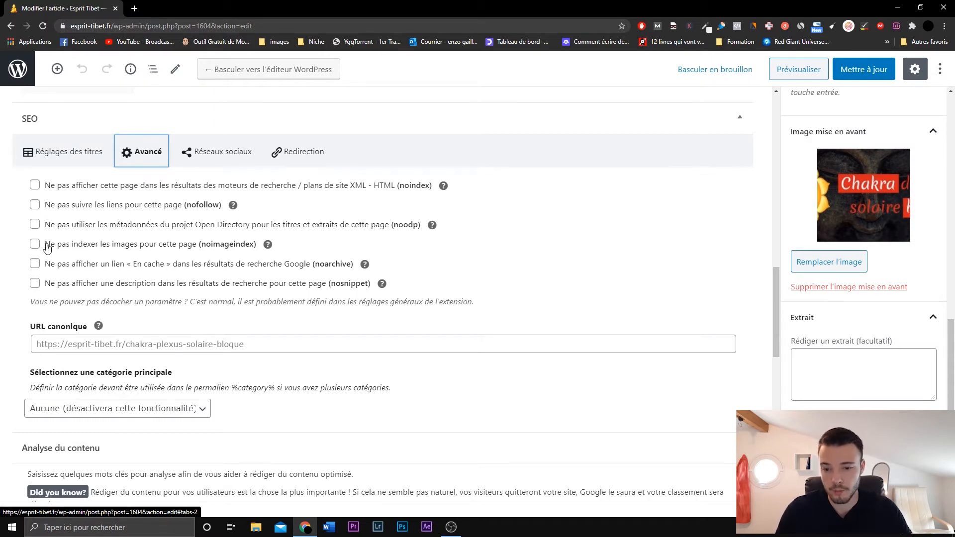
pyautogui.click(227, 154)
pyautogui.scroll(-1, 310, 259)
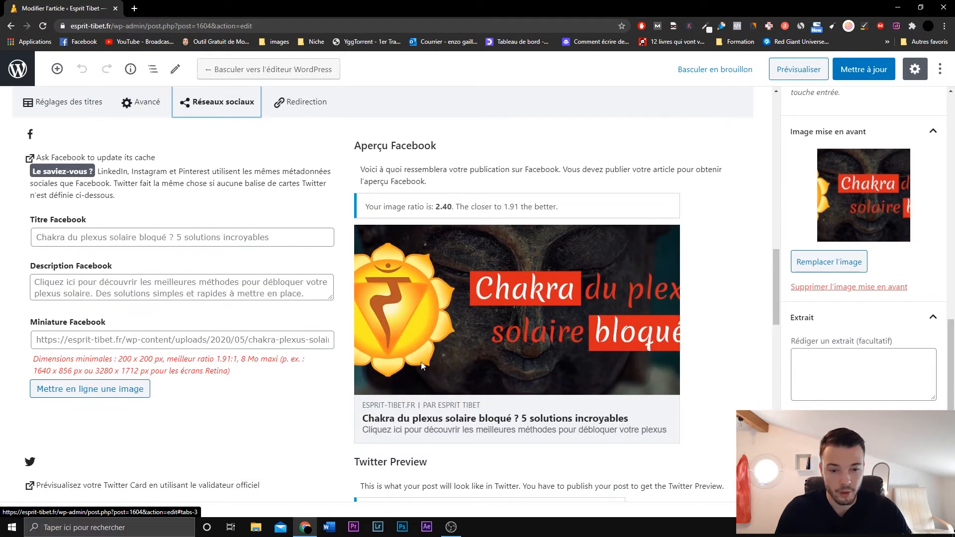
pyautogui.scroll(-5, 422, 366)
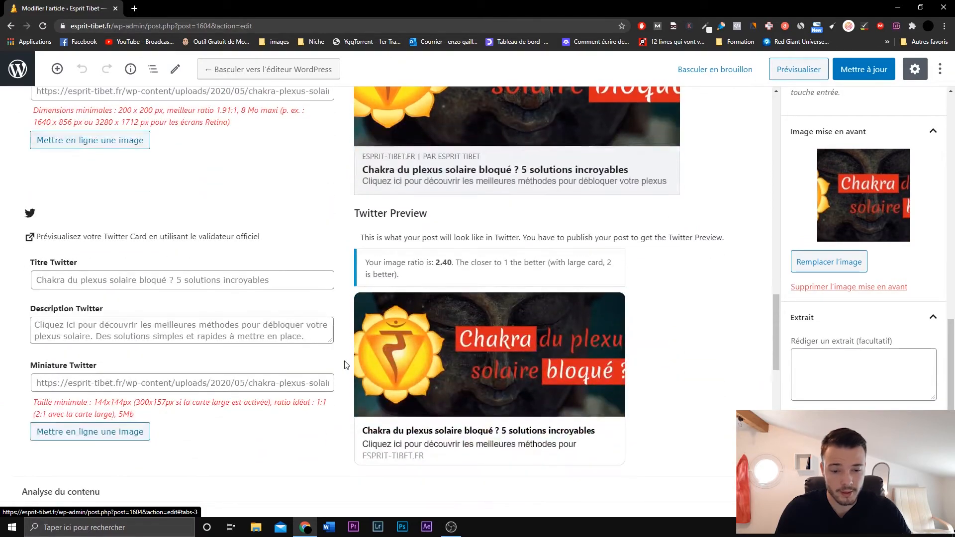
pyautogui.scroll(5, 347, 365)
pyautogui.scroll(-5, 407, 305)
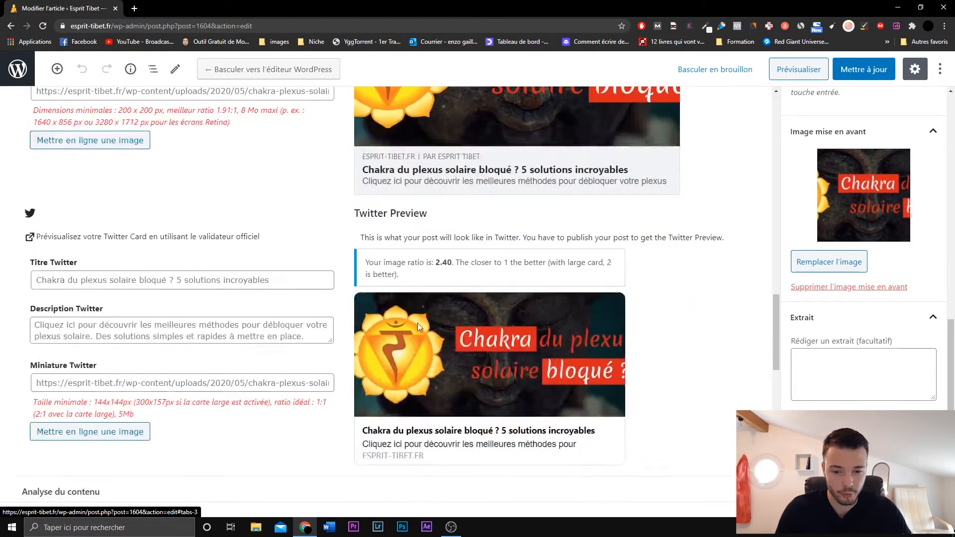
pyautogui.scroll(6, 417, 323)
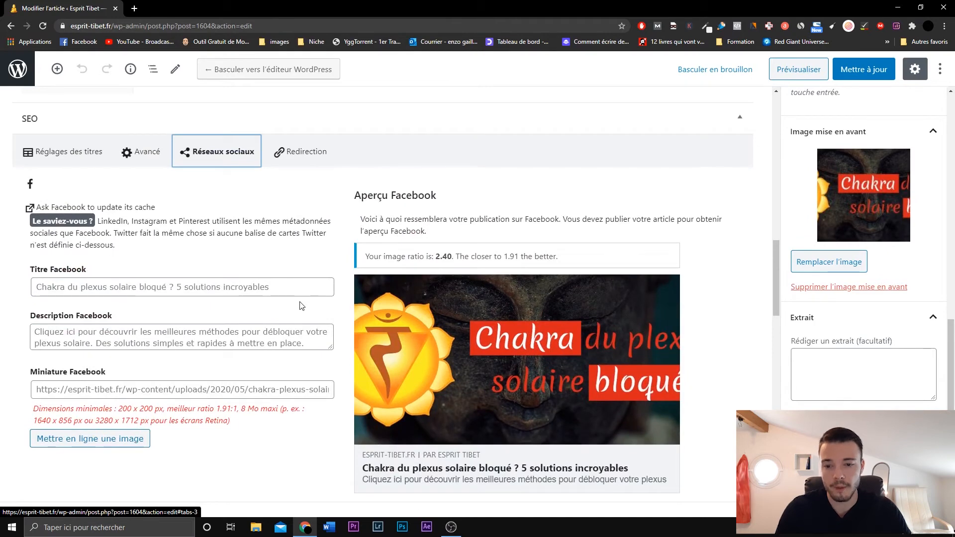
# Step: Check the article's redirection settings and look through the list of checks in its content analysis
pyautogui.click(311, 149)
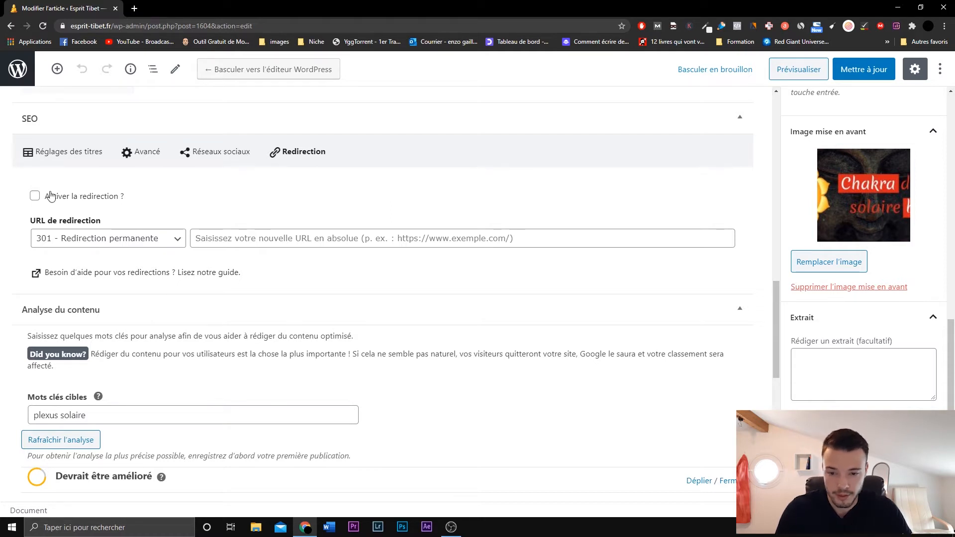
pyautogui.click(300, 244)
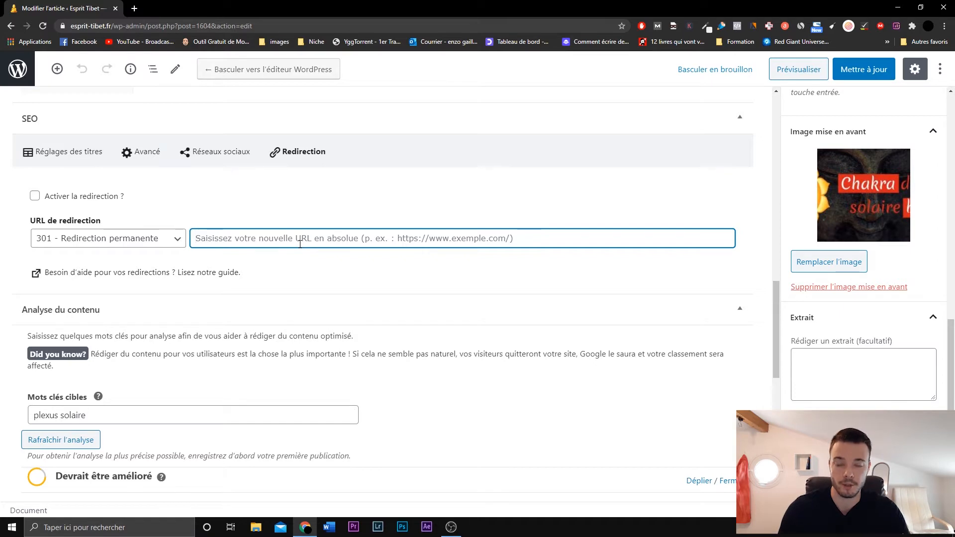
pyautogui.scroll(-5, 328, 271)
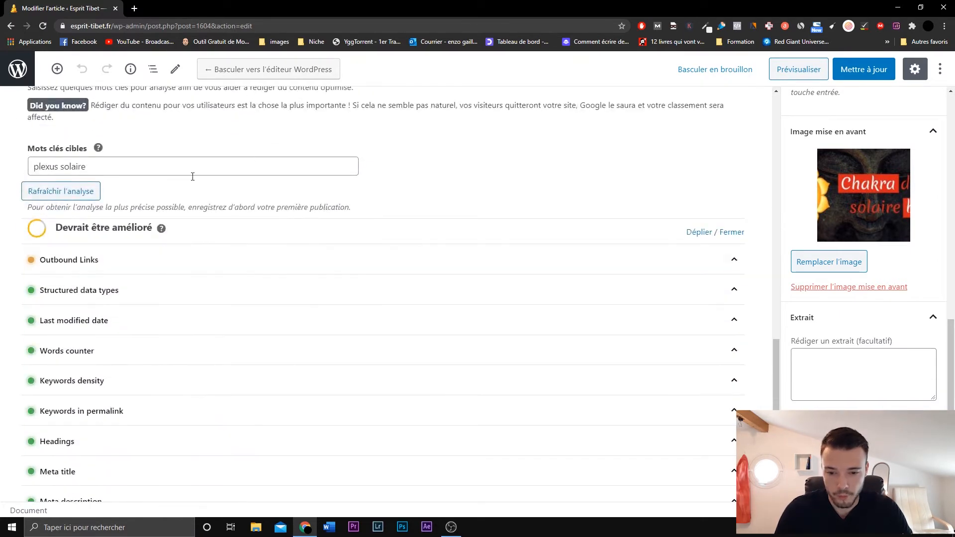
pyautogui.scroll(-1, 267, 189)
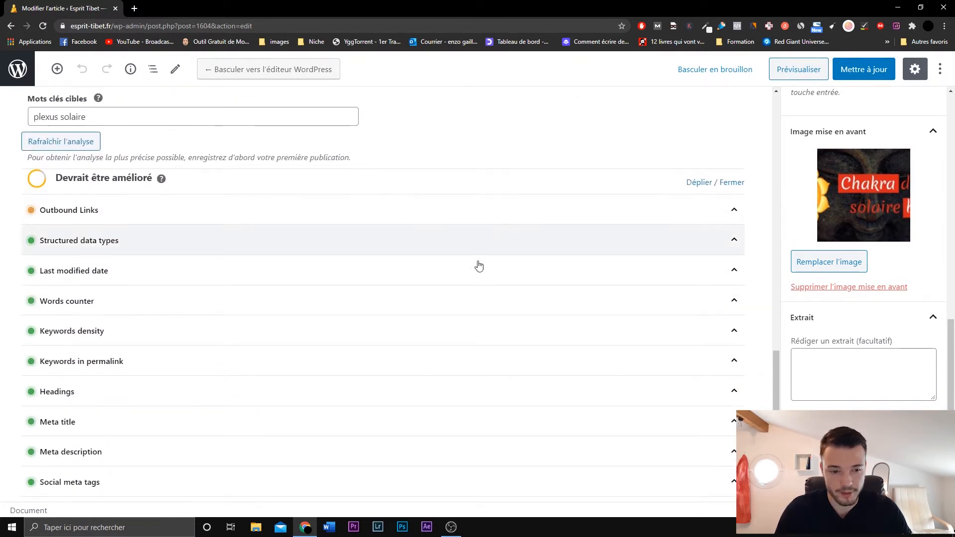
pyautogui.scroll(-2, 433, 262)
pyautogui.scroll(1, 429, 373)
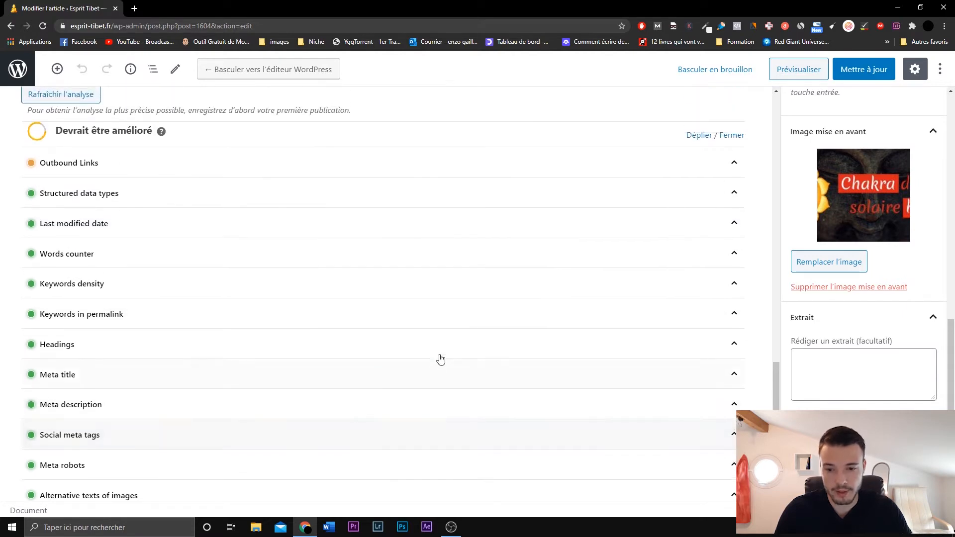
pyautogui.scroll(2, 440, 359)
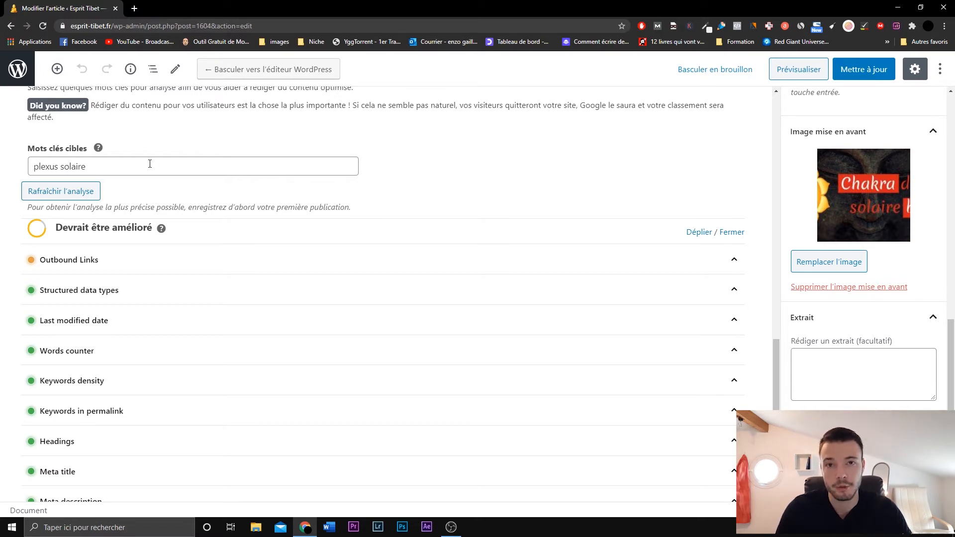
# Step: Refresh the content analysis for the target keyword "plexus solaire" and review all its checks
pyautogui.click(95, 196)
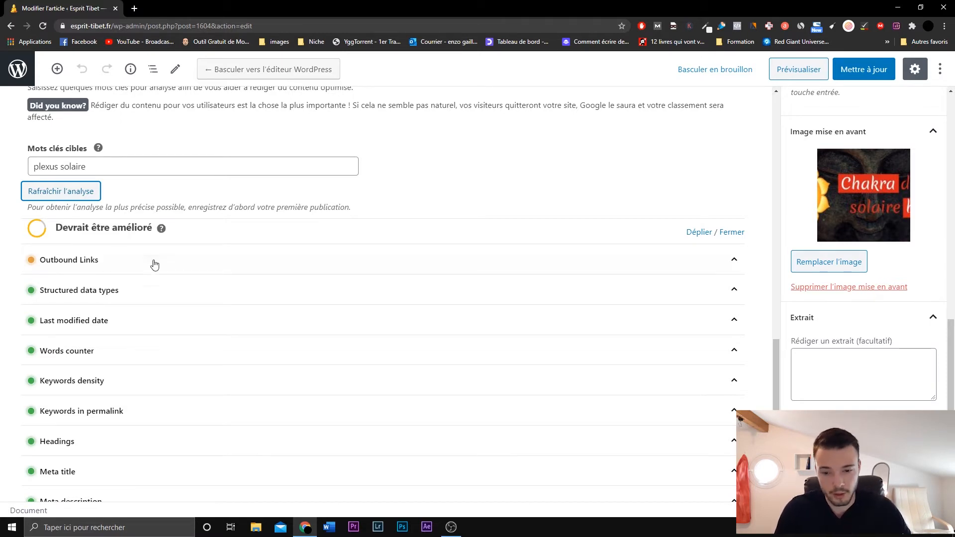
pyautogui.scroll(-3, 154, 265)
pyautogui.scroll(2, 120, 337)
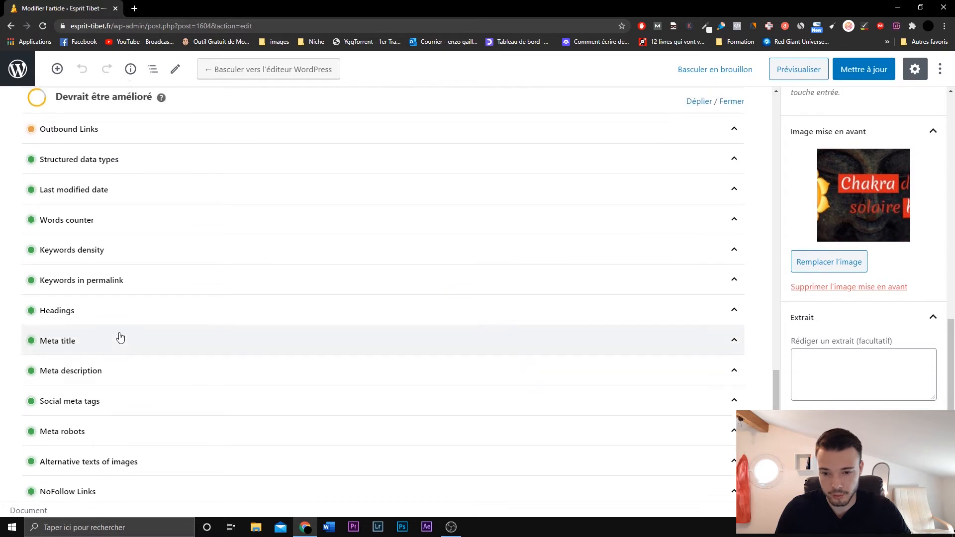
pyautogui.scroll(-2, 120, 335)
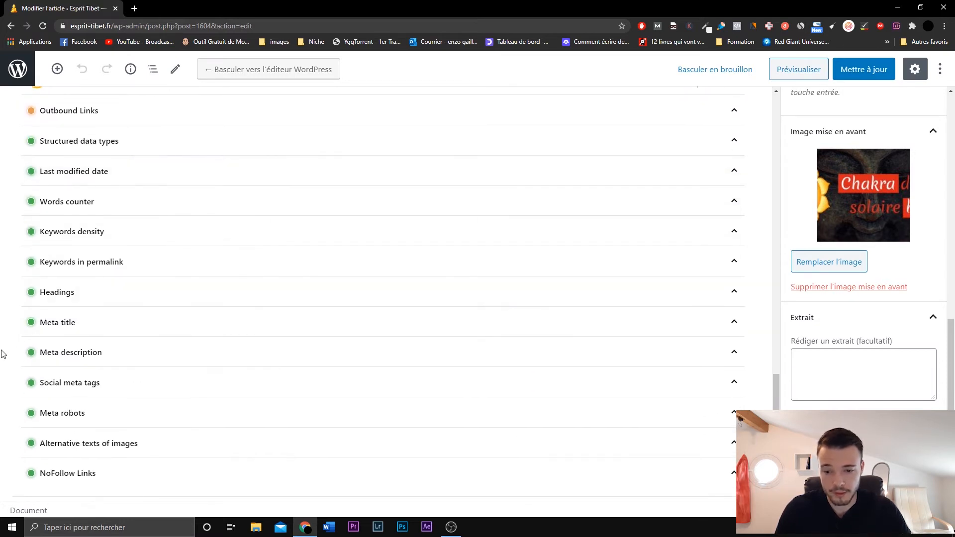
pyautogui.scroll(-1, 2, 348)
pyautogui.scroll(1, 1, 344)
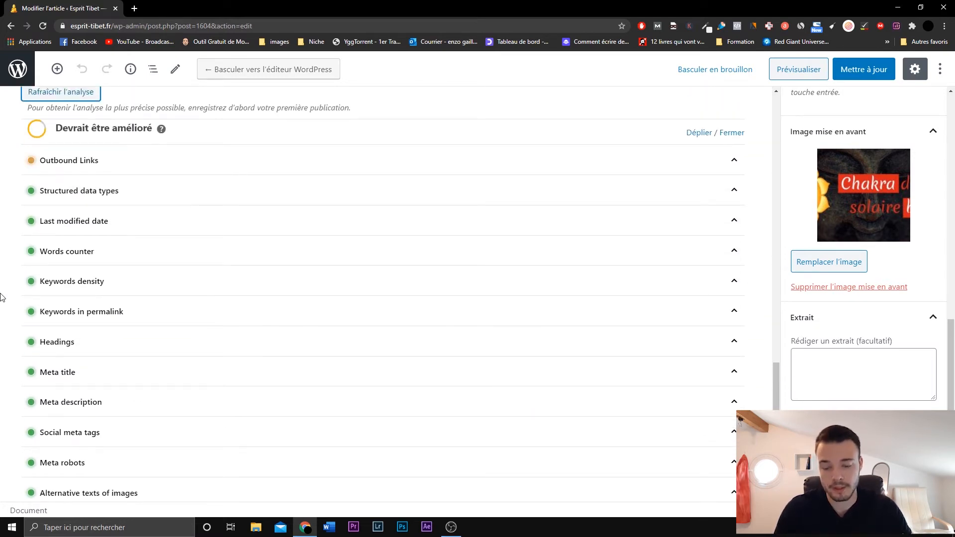
pyautogui.scroll(-1, 2, 297)
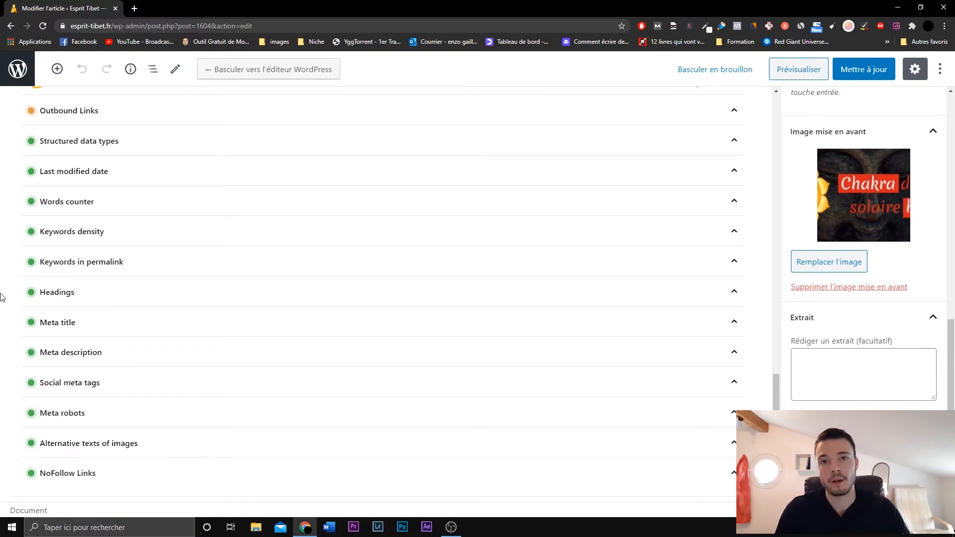
# Step: Expand the words counter check in the content analysis and read the number of words found
pyautogui.click(135, 198)
pyautogui.moveTo(45, 253); pyautogui.dragTo(118, 255)
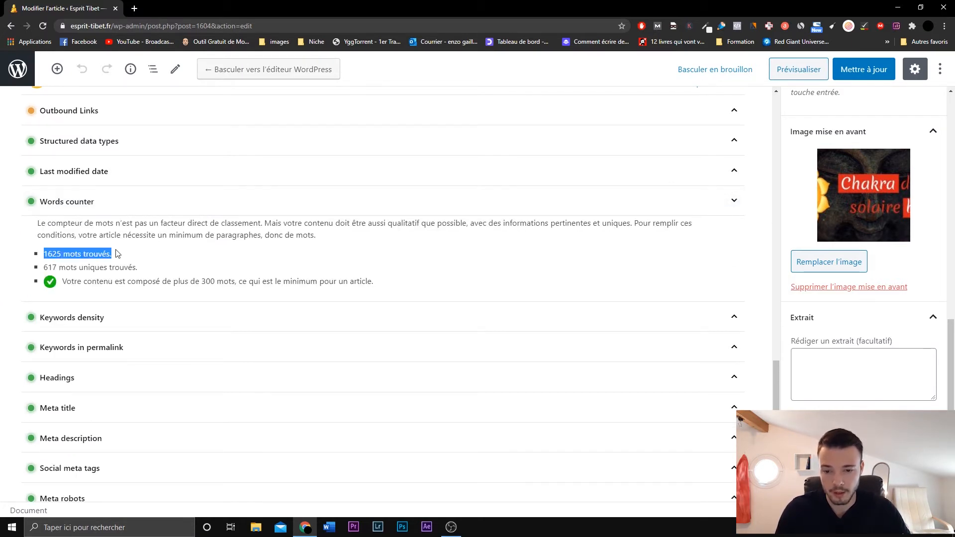
pyautogui.click(118, 254)
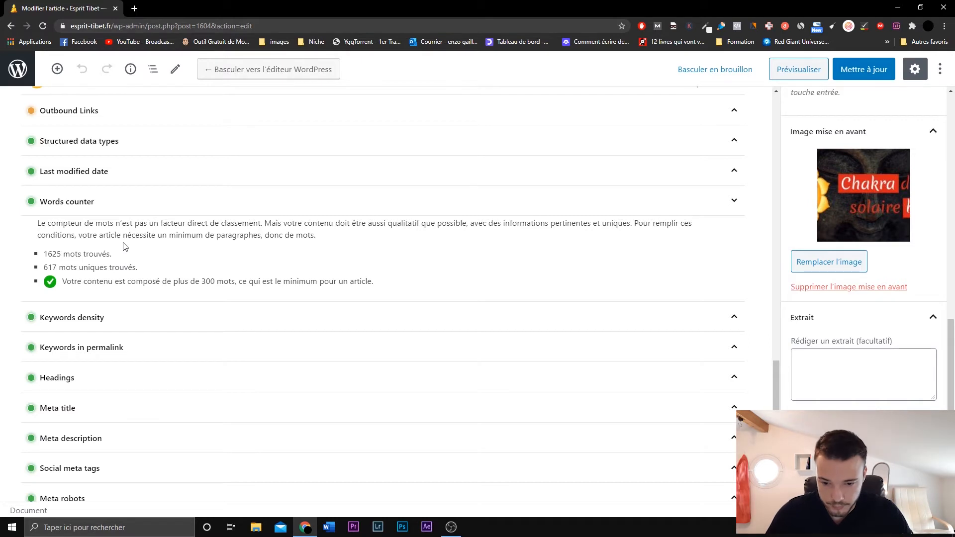
# Step: Collapse the words counter check and review the keyword density found for "plexus solaire" in the content analysis
pyautogui.click(138, 206)
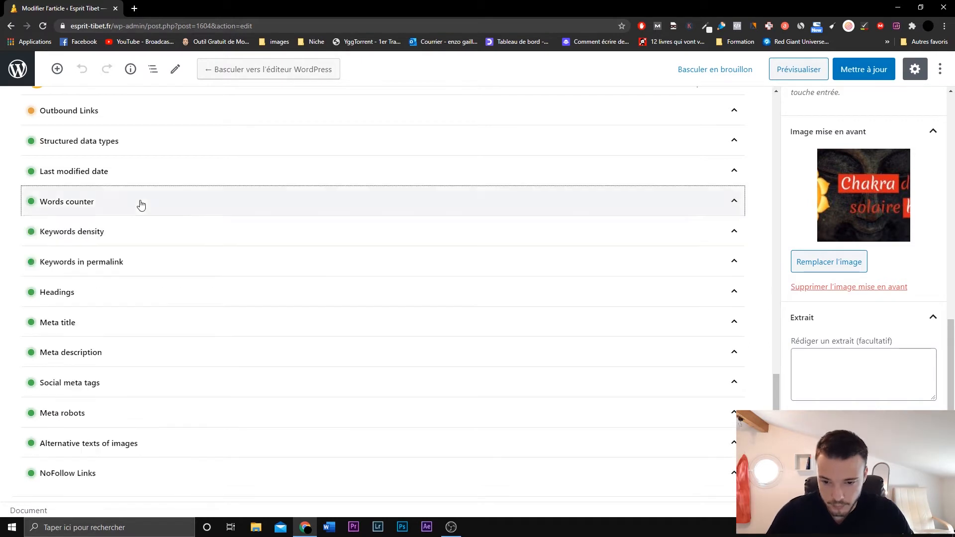
pyautogui.click(117, 236)
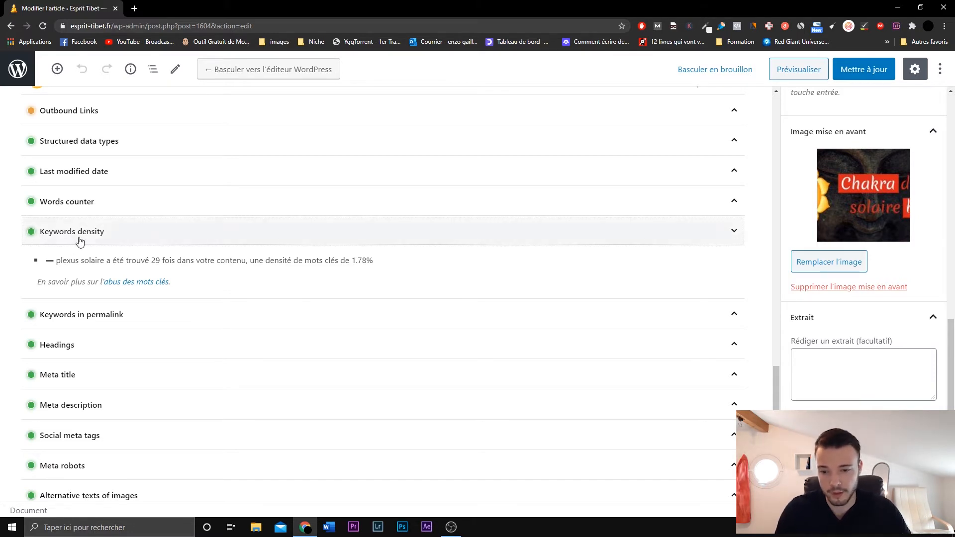
pyautogui.doubleClick(358, 260)
pyautogui.click(380, 268)
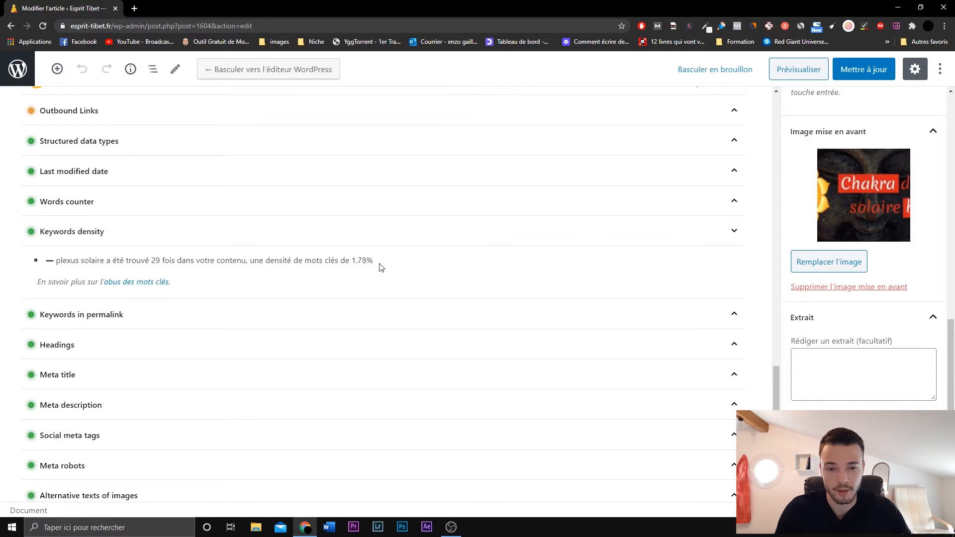
# Step: Review the headings check for the target keyword's use in the H1, H2 and H3 titles, leaving it collapsed
pyautogui.scroll(-2, 360, 257)
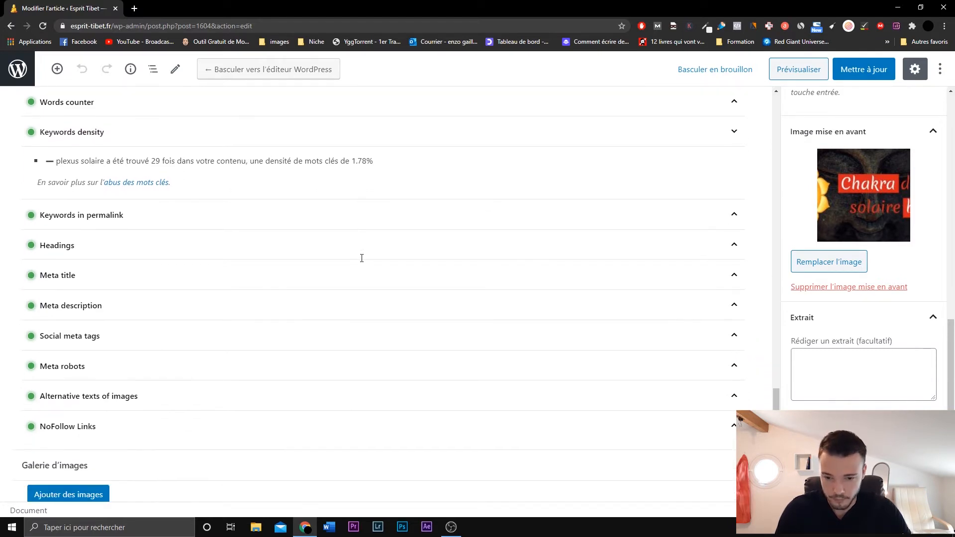
pyautogui.click(173, 251)
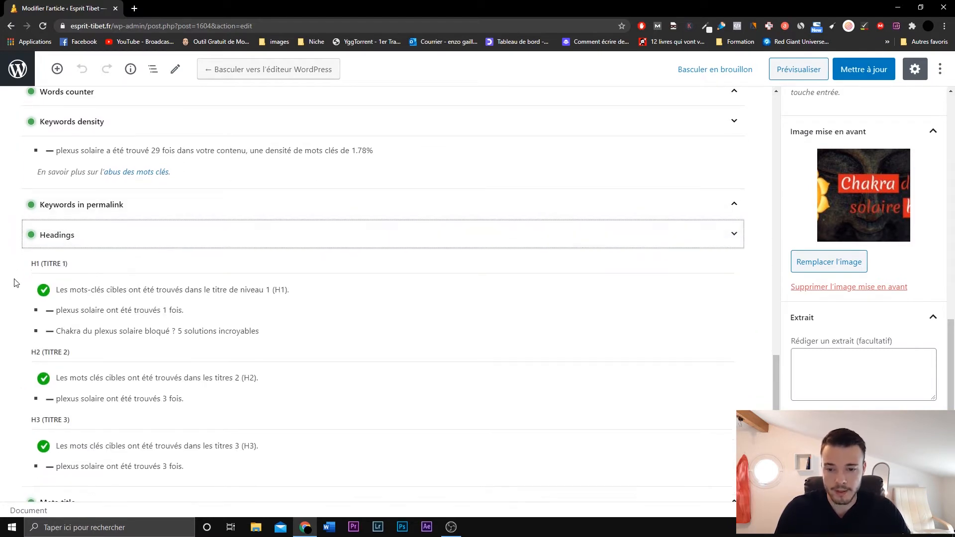
pyautogui.scroll(-2, 15, 281)
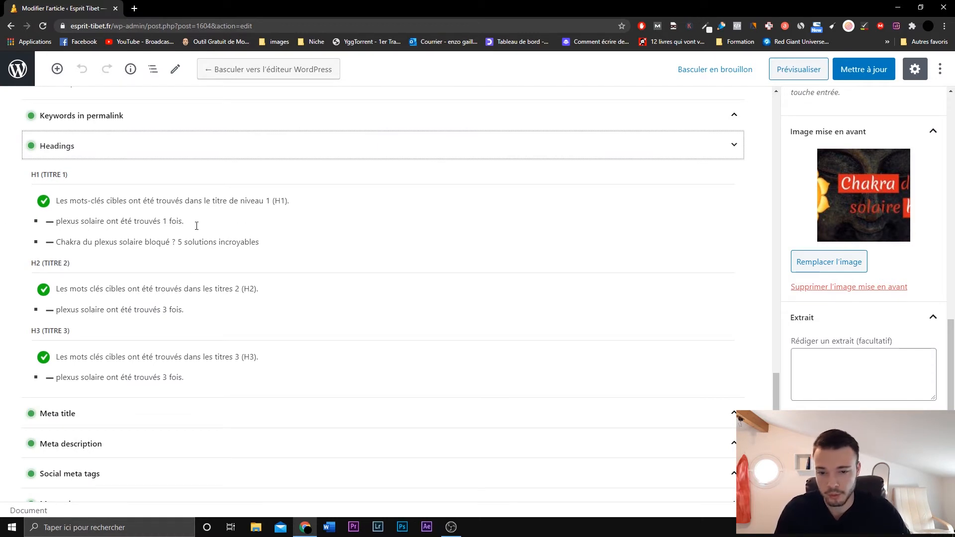
pyautogui.scroll(-1, 279, 234)
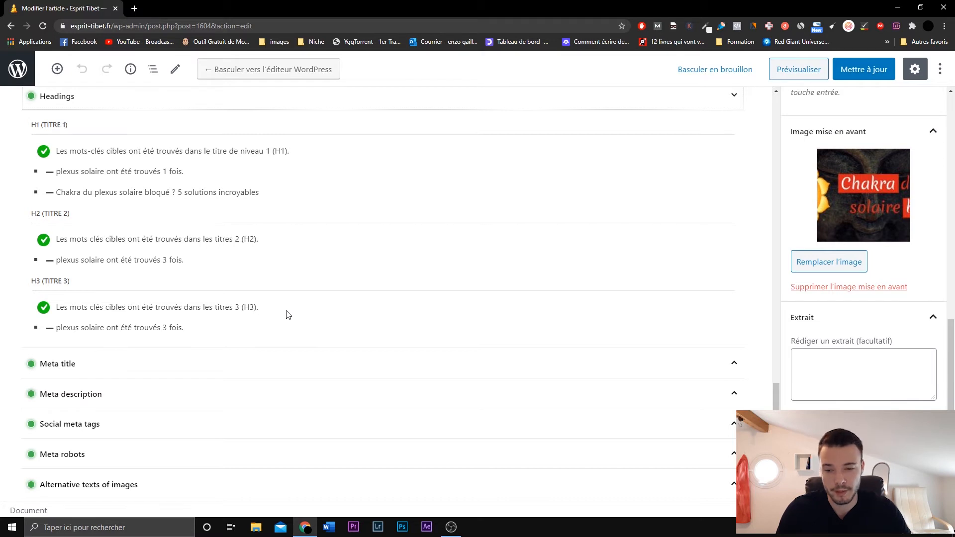
pyautogui.scroll(1, 279, 313)
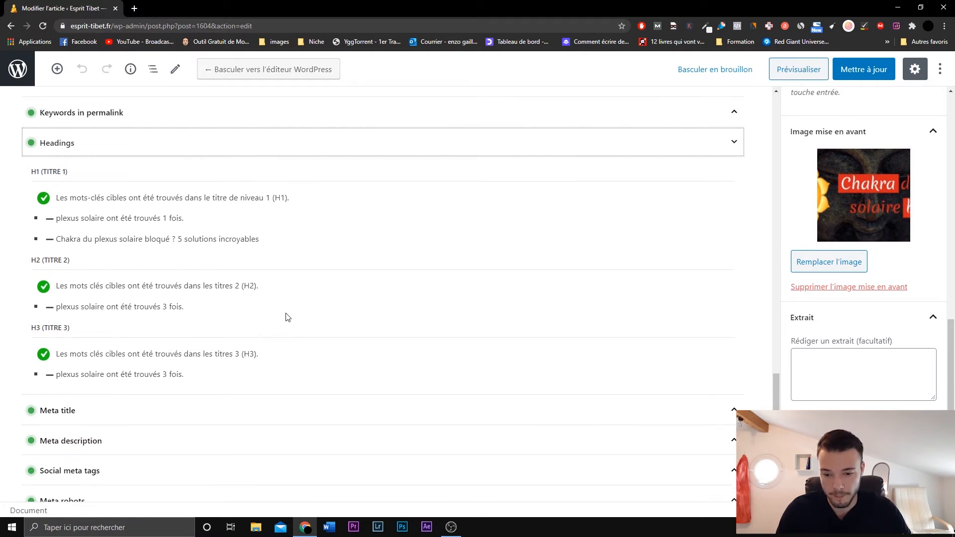
pyautogui.click(248, 148)
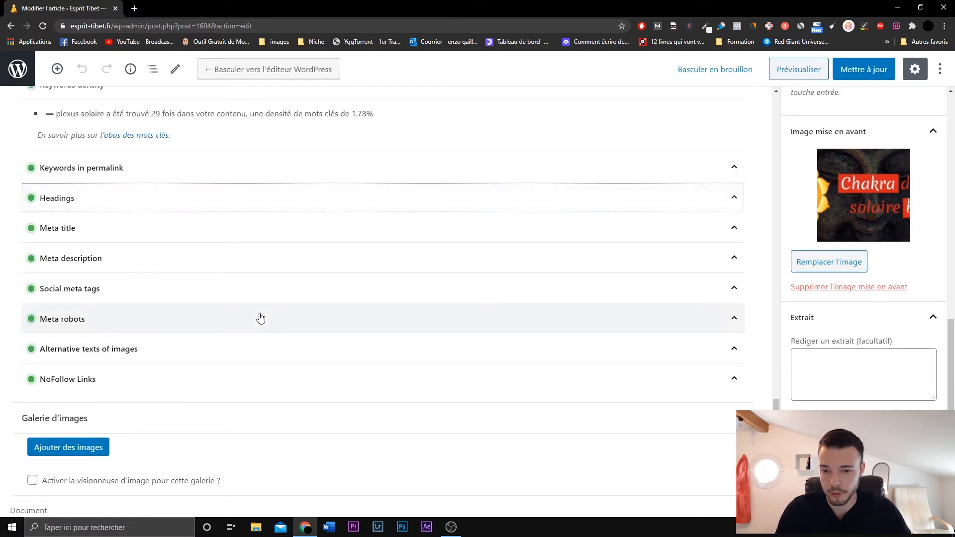
# Step: Expand the outbound links check in the content analysis and read its recommendation
pyautogui.scroll(5, 261, 318)
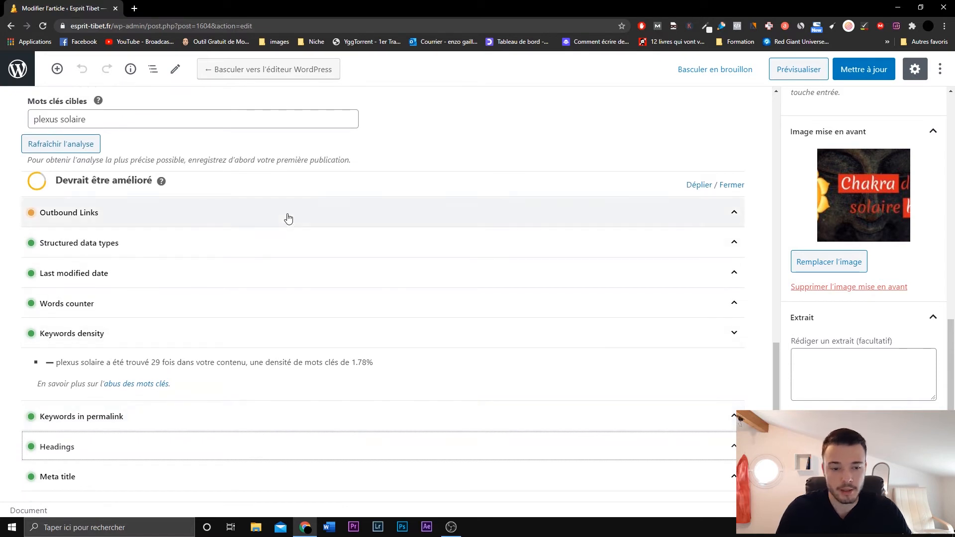
pyautogui.click(186, 214)
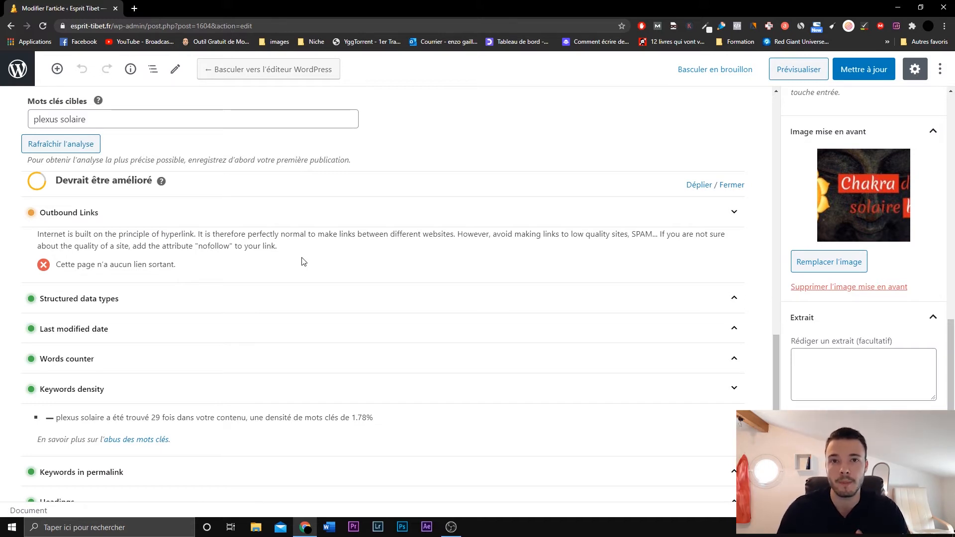
pyautogui.scroll(6, 302, 261)
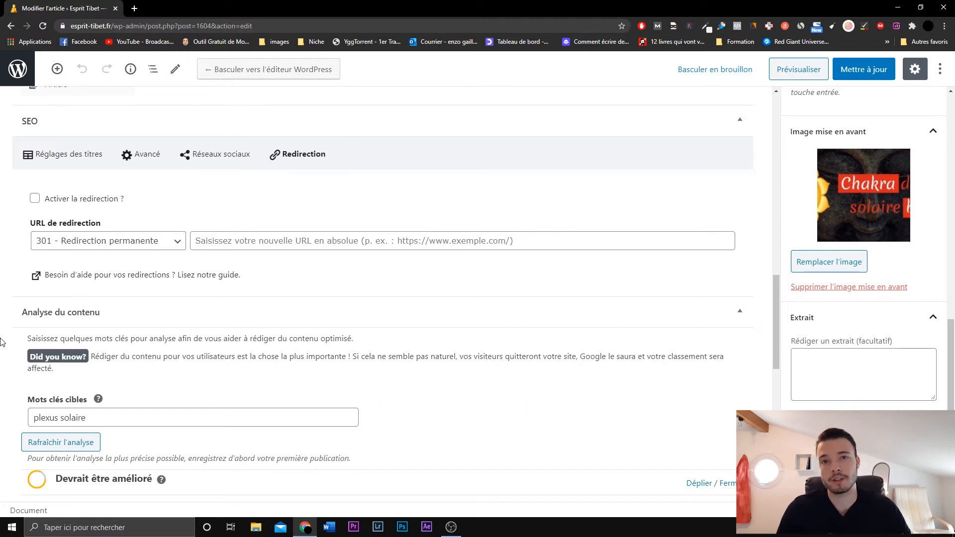
# Step: Leave the article editor and open the single post type templates in the site-wide SEO titles and metas settings
pyautogui.click(18, 69)
pyautogui.scroll(-7, 394, 277)
pyautogui.moveTo(35, 399)
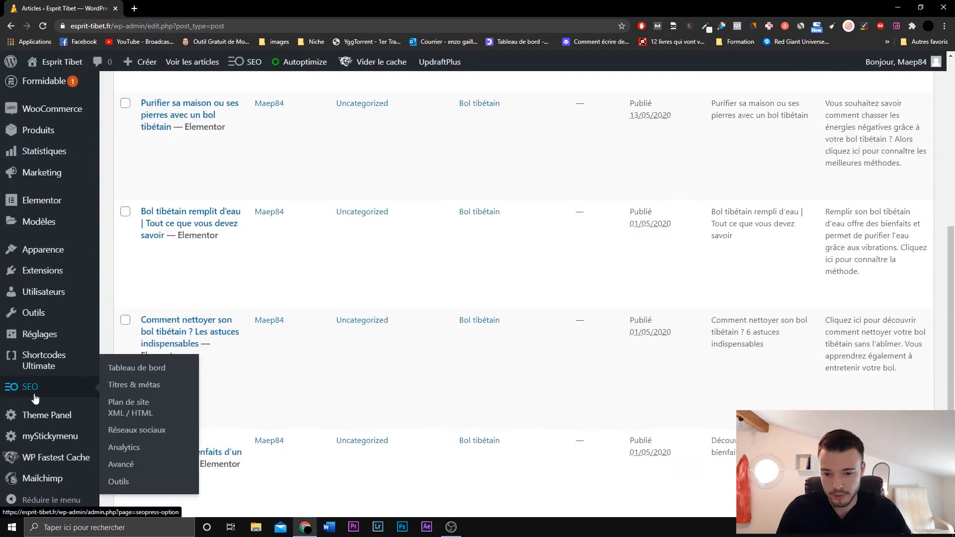
pyautogui.click(156, 392)
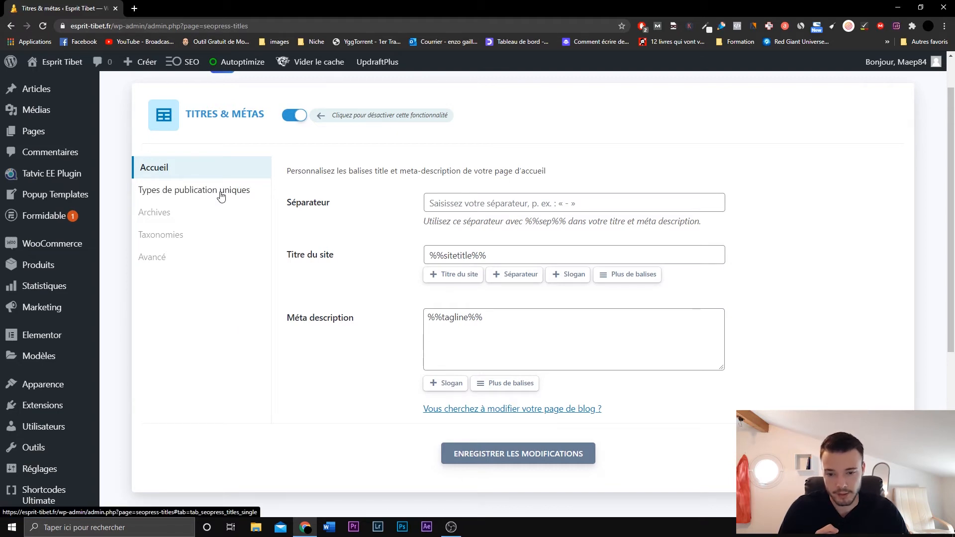
pyautogui.click(239, 193)
# Step: Review the products' title and meta description templates, focusing on the %%post_title%% variable in each
pyautogui.scroll(-2, 655, 279)
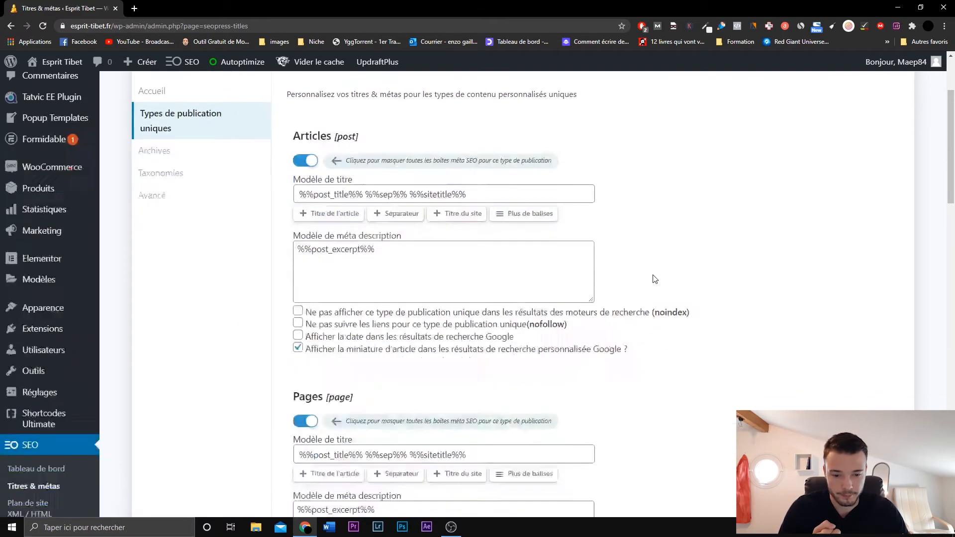
pyautogui.scroll(-10, 655, 279)
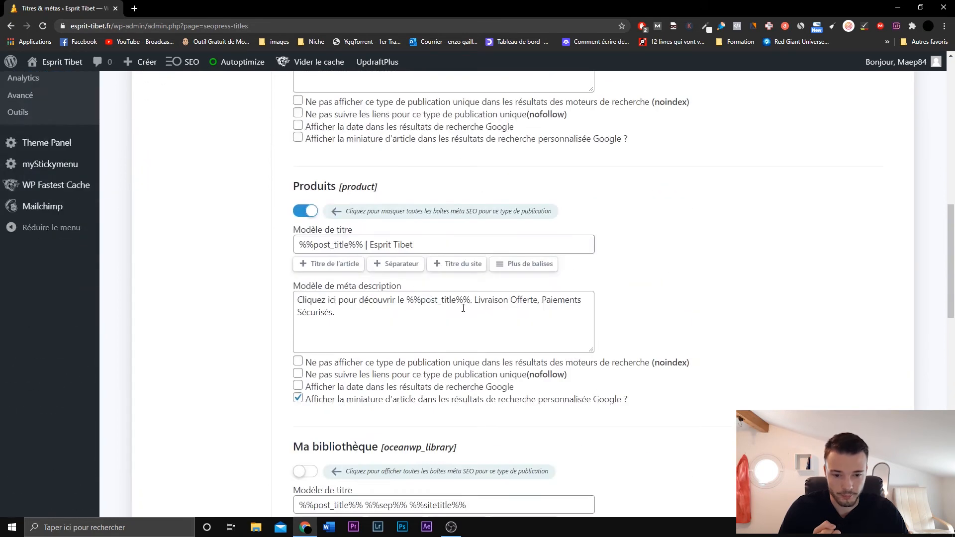
pyautogui.scroll(-1, 463, 308)
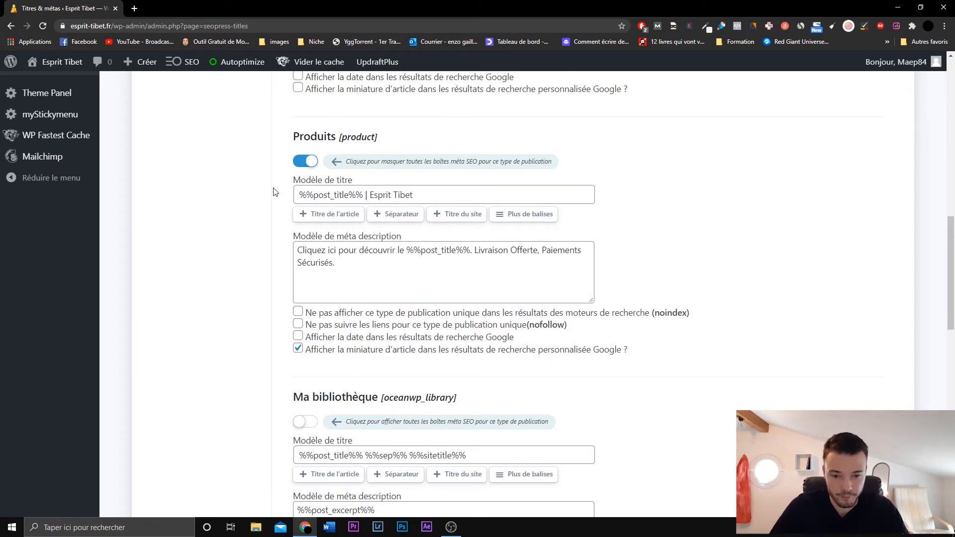
pyautogui.moveTo(367, 195); pyautogui.dragTo(298, 194)
pyautogui.click(298, 194)
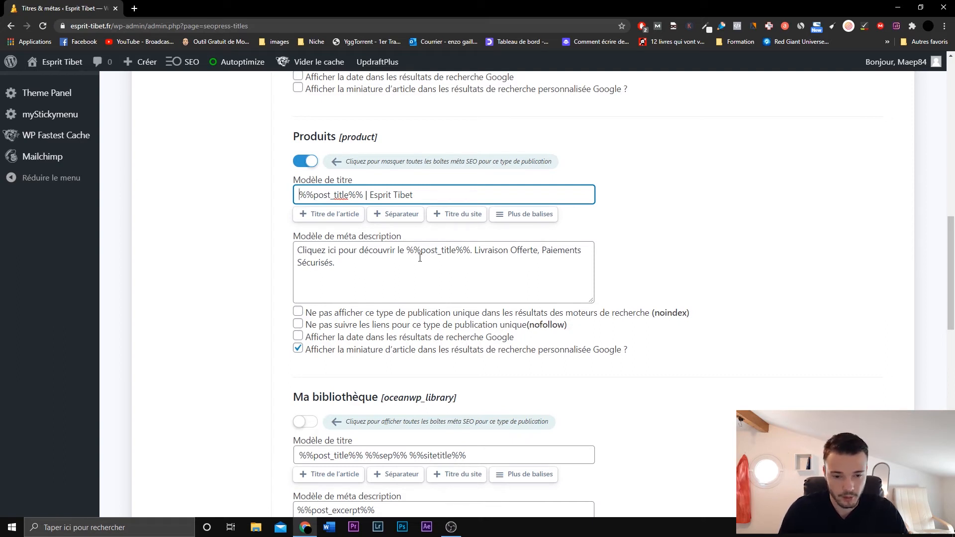
pyautogui.moveTo(407, 250); pyautogui.dragTo(470, 251)
pyautogui.click(457, 273)
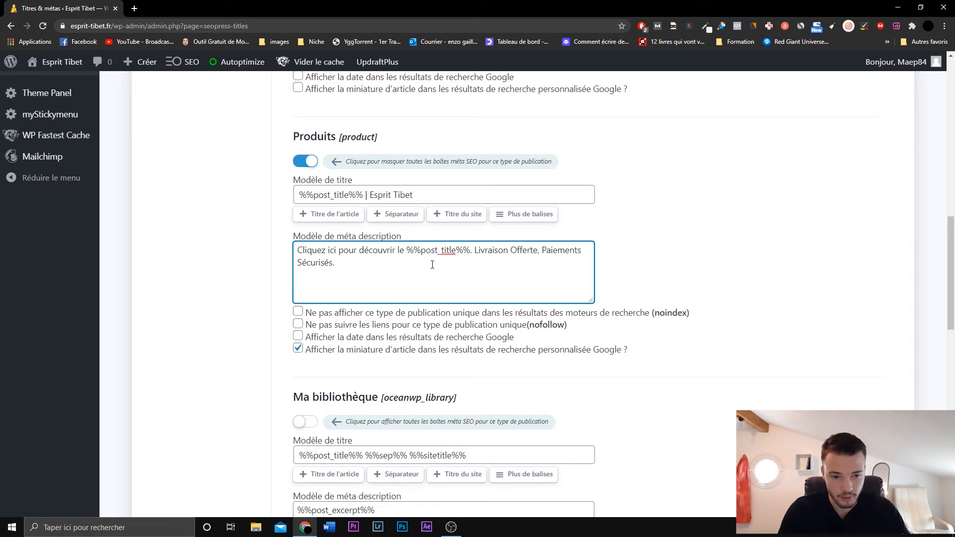
# Step: Open the help on template variables and look through the list of variables usable in titles and meta descriptions
pyautogui.click(527, 214)
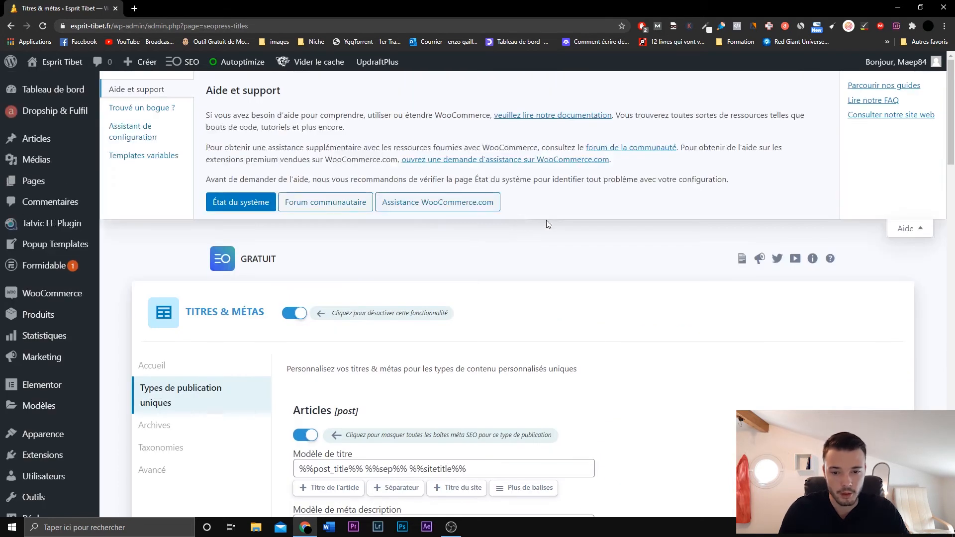
pyautogui.click(162, 156)
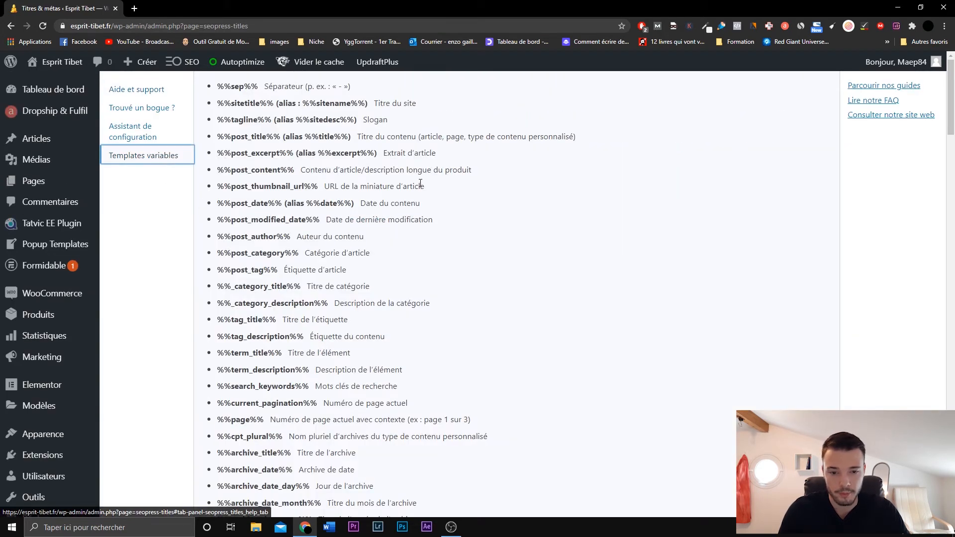
pyautogui.scroll(-4, 366, 169)
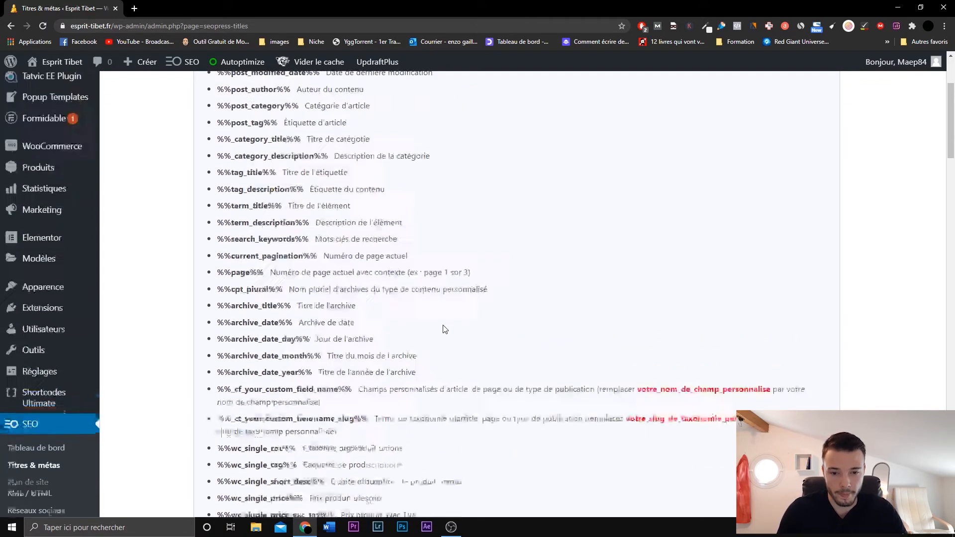
pyautogui.scroll(4, 443, 323)
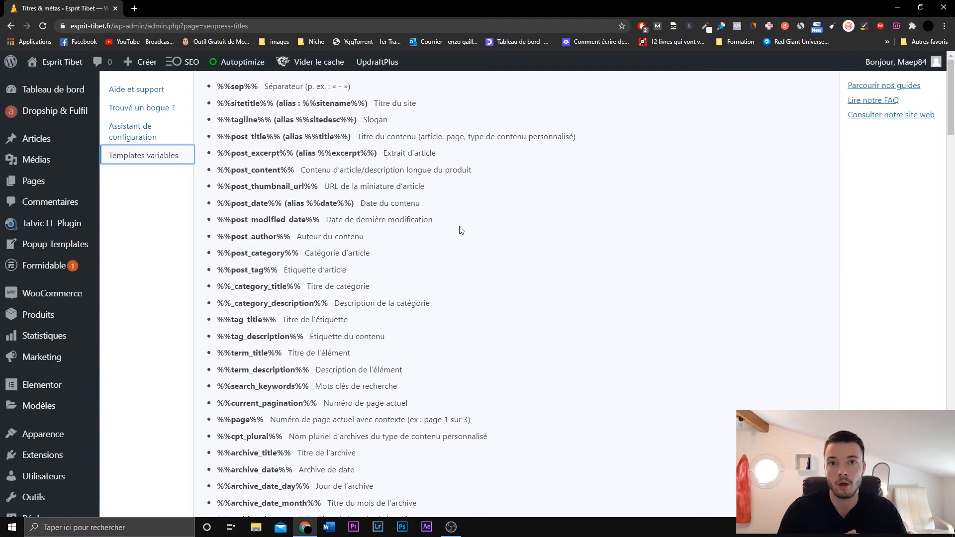
# Step: Review the taxonomies' title and meta description templates and indexing options, from post categories and tags to product categories
pyautogui.scroll(-15, 705, 241)
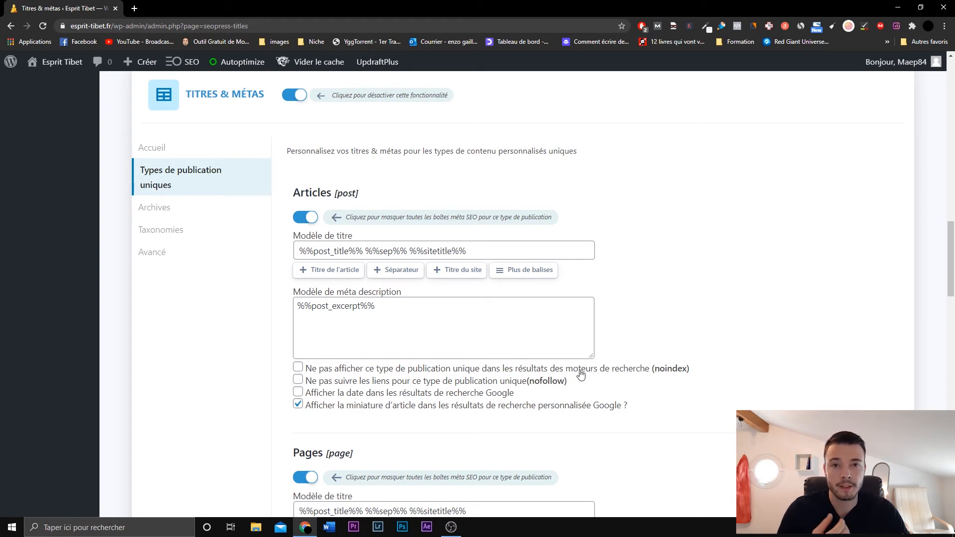
pyautogui.click(195, 230)
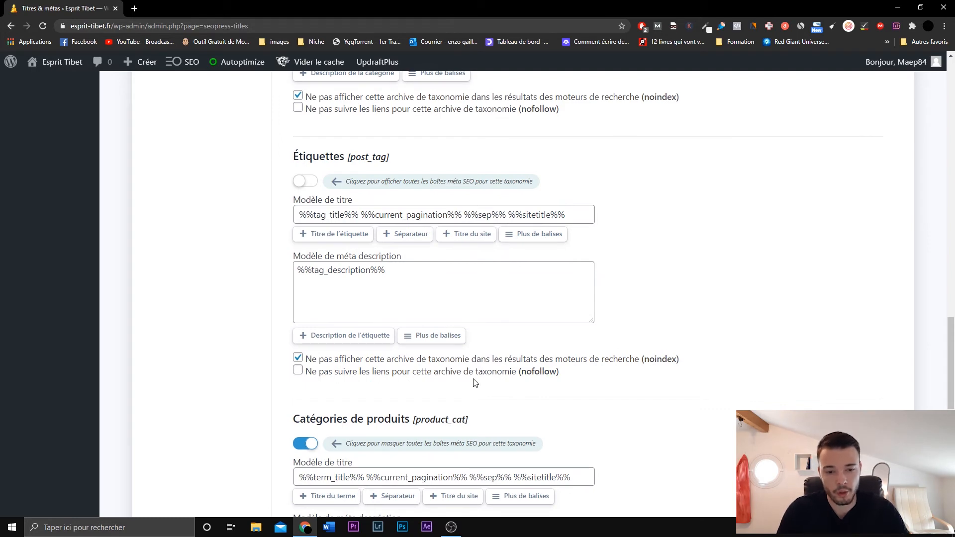
pyautogui.scroll(-4, 539, 335)
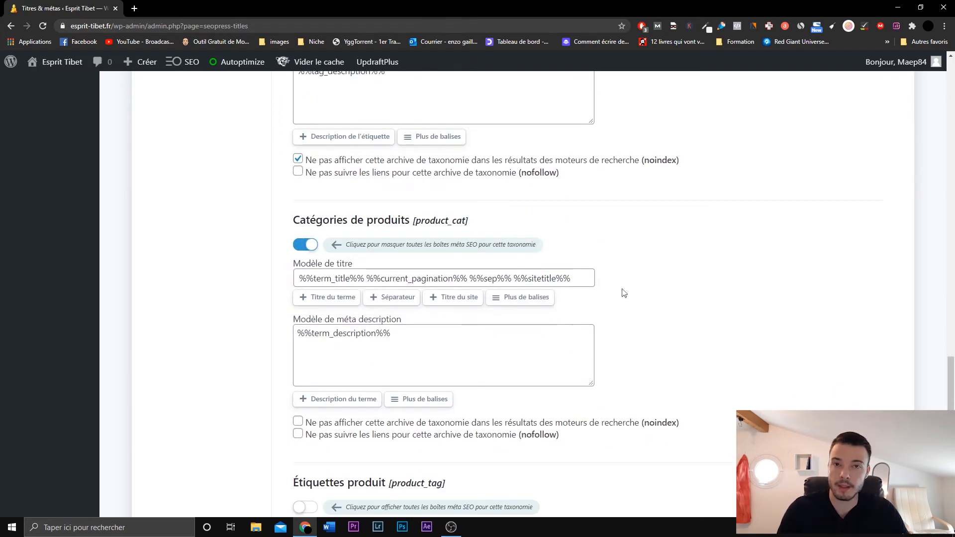
pyautogui.scroll(-3, 661, 264)
pyautogui.scroll(15, 659, 268)
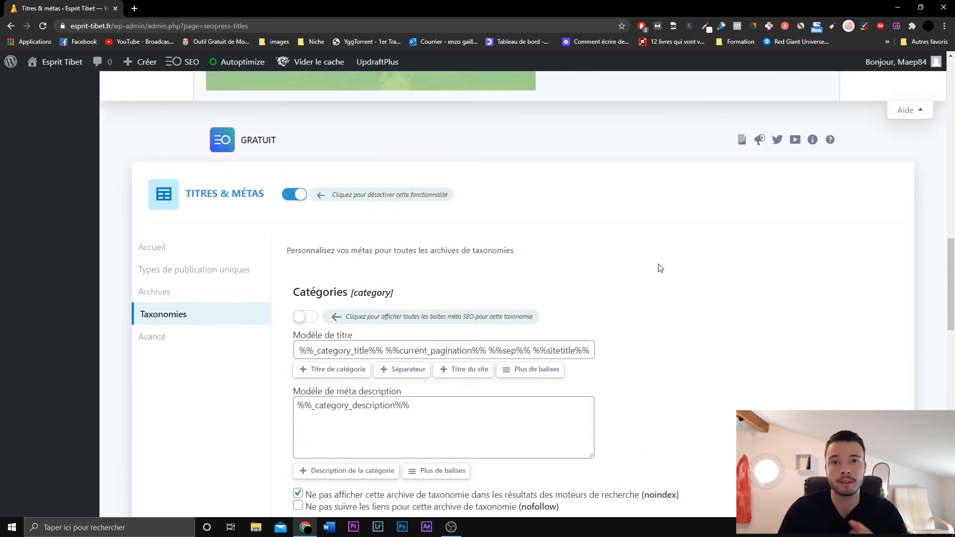
pyautogui.scroll(-1, 660, 268)
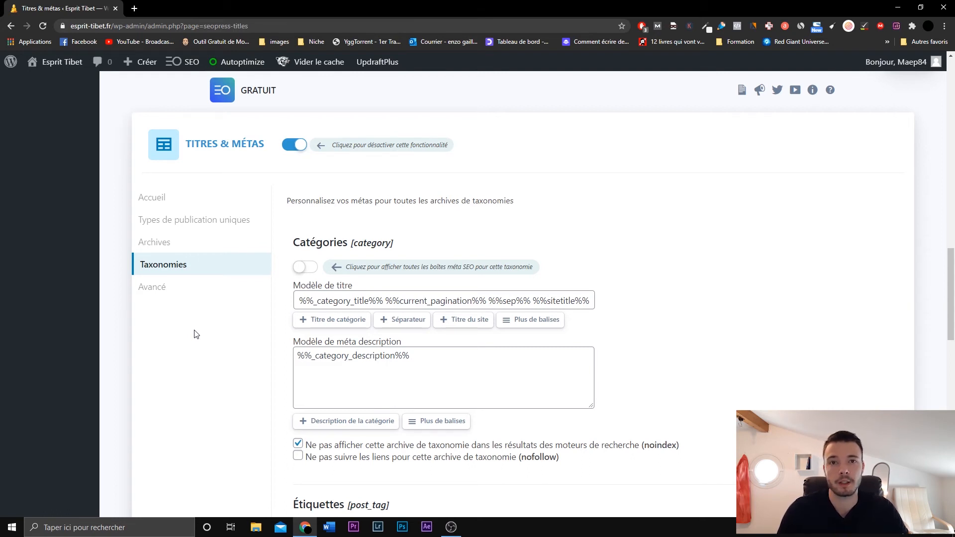
# Step: Open the XML / HTML sitemap settings and review the general options
pyautogui.scroll(10, 196, 333)
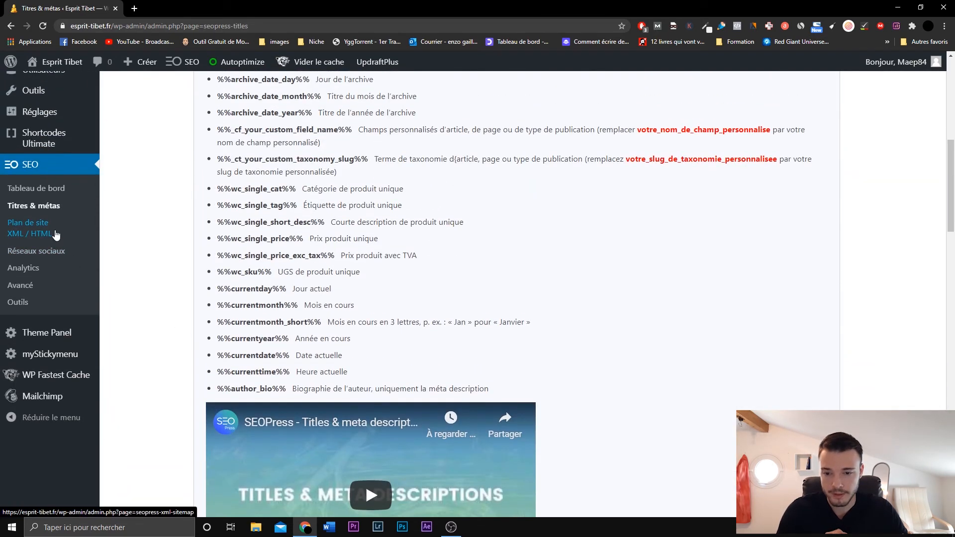
pyautogui.click(54, 233)
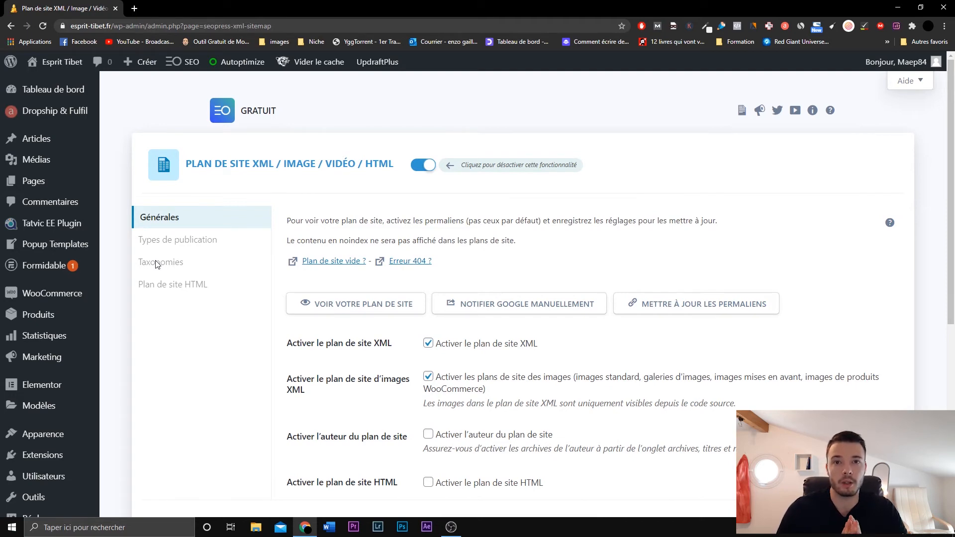
pyautogui.scroll(-2, 542, 262)
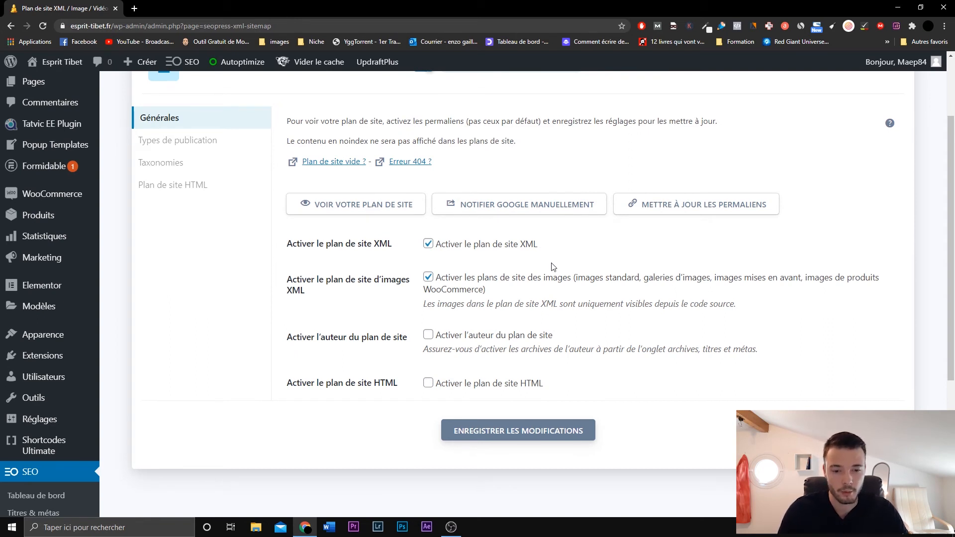
pyautogui.scroll(1, 585, 330)
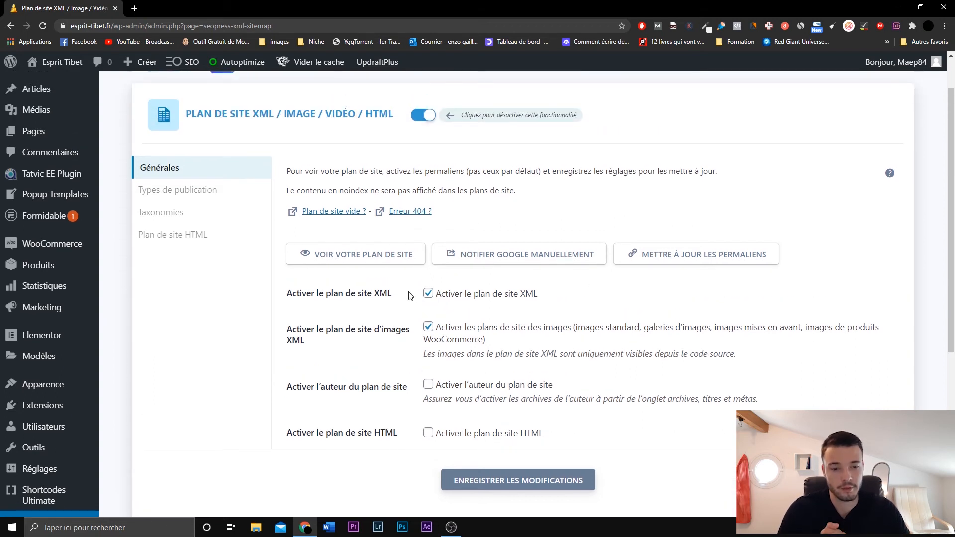
# Step: View the site's generated XML sitemap index, close it and return to the general sitemap options
pyautogui.click(355, 259)
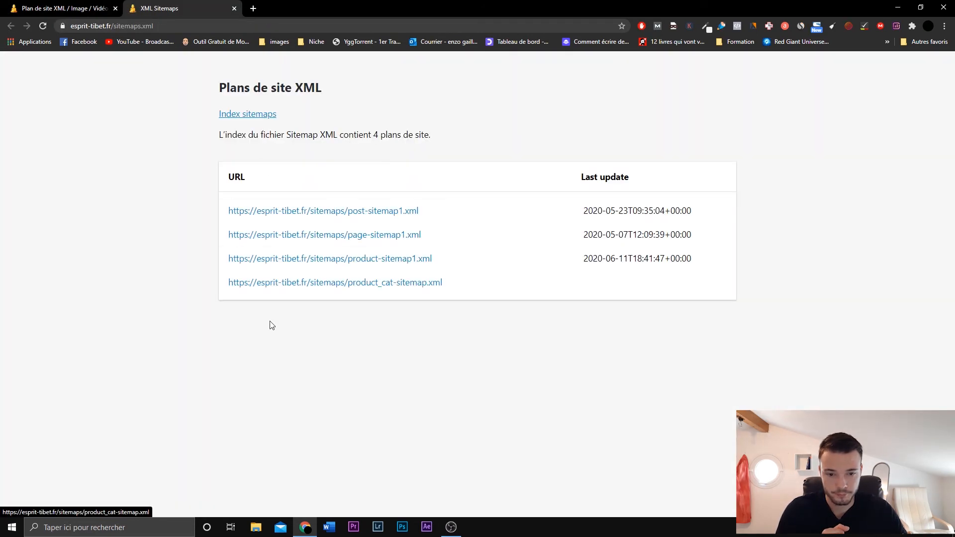
pyautogui.click(231, 10)
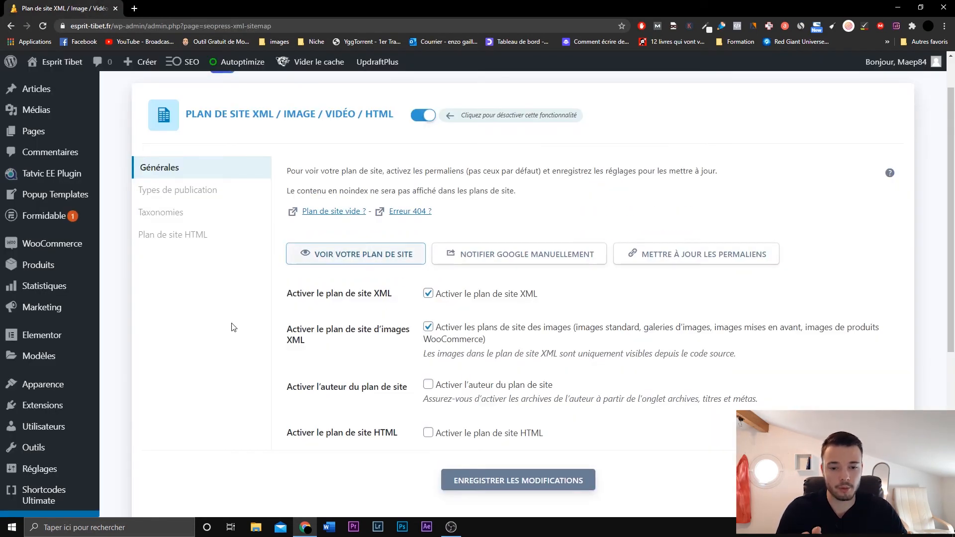
pyautogui.scroll(-1, 234, 327)
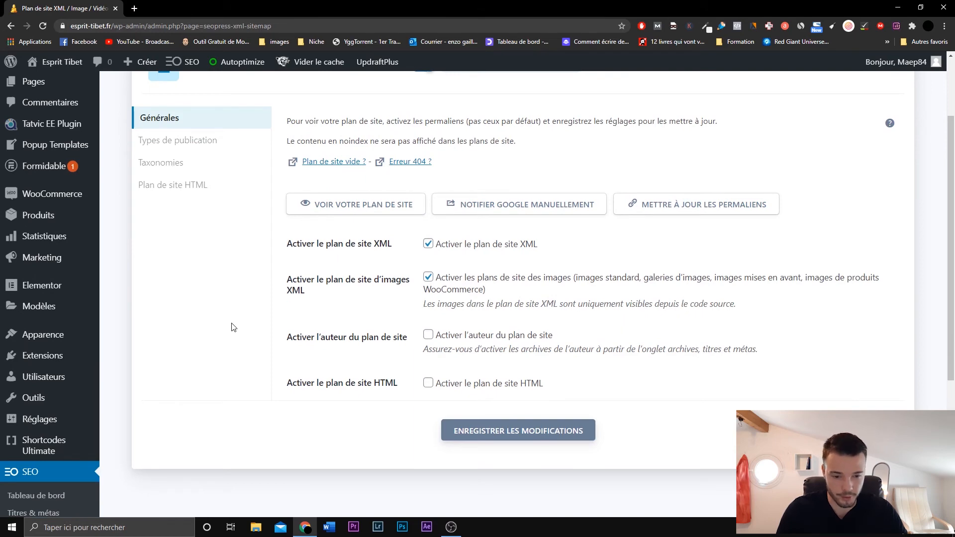
# Step: Review which post types are included in the XML sitemap, from articles and pages to products and Elementor templates
pyautogui.scroll(1, 231, 323)
pyautogui.click(229, 197)
pyautogui.scroll(-1, 356, 307)
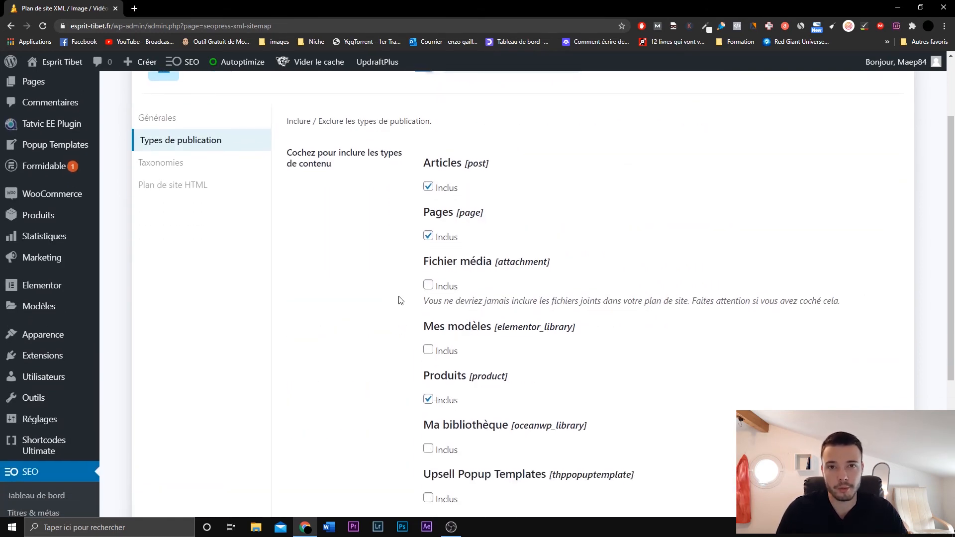
pyautogui.scroll(-4, 400, 299)
pyautogui.scroll(3, 398, 298)
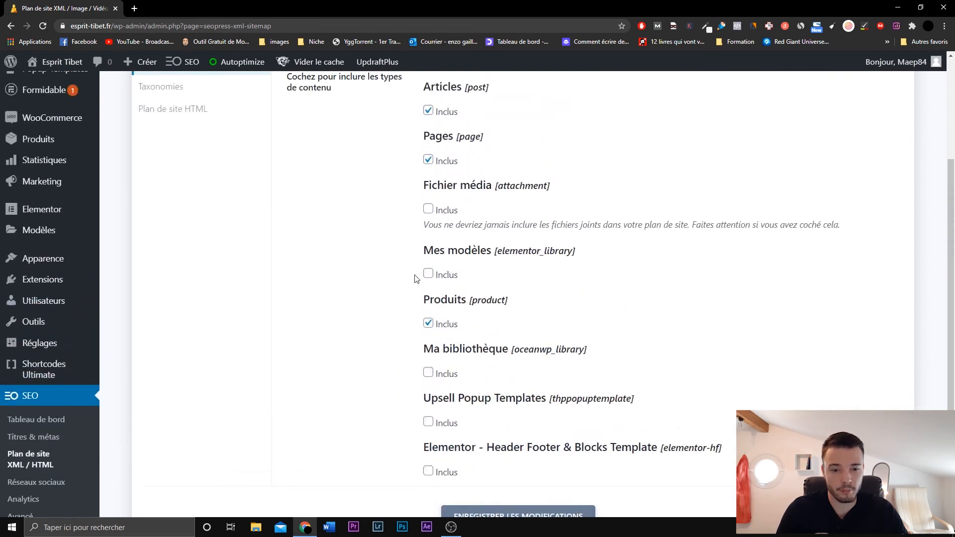
pyautogui.scroll(-1, 421, 279)
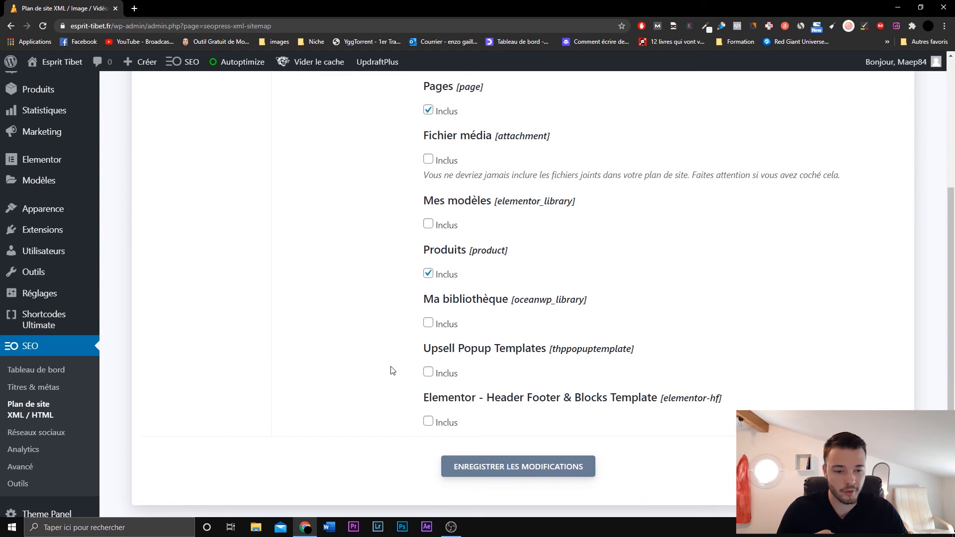
pyautogui.scroll(5, 392, 370)
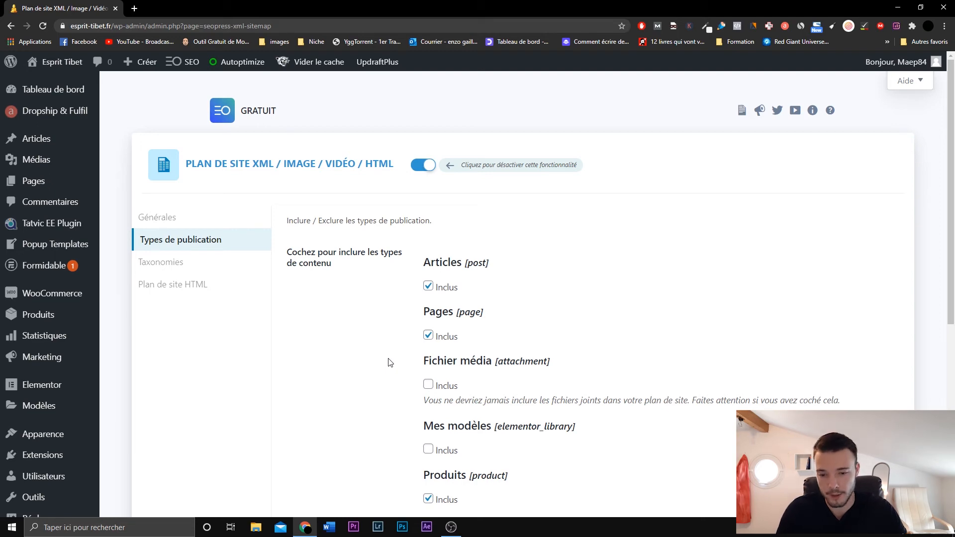
# Step: Open the SEO plugin's Analytics settings and review the general Google Analytics tracking options and excluded user roles
pyautogui.scroll(-5, 391, 363)
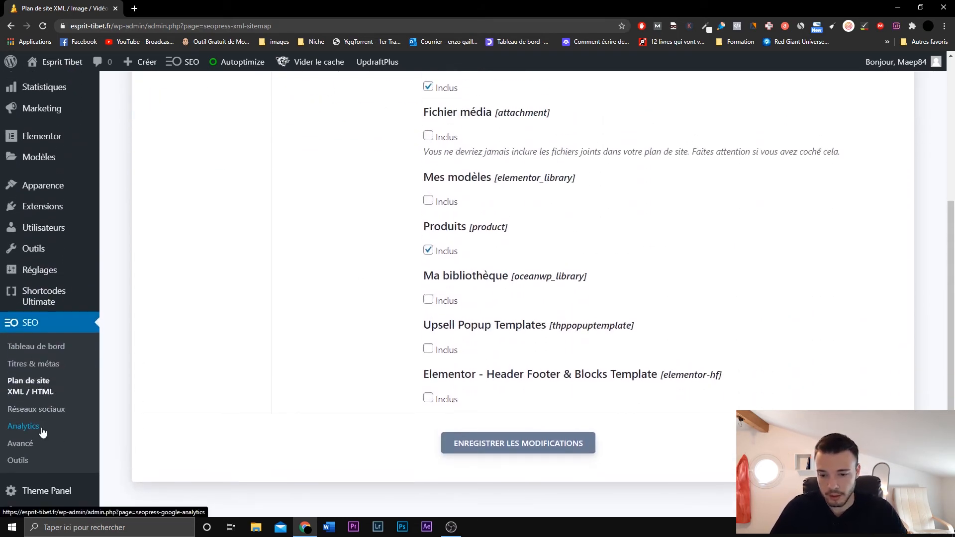
pyautogui.click(39, 430)
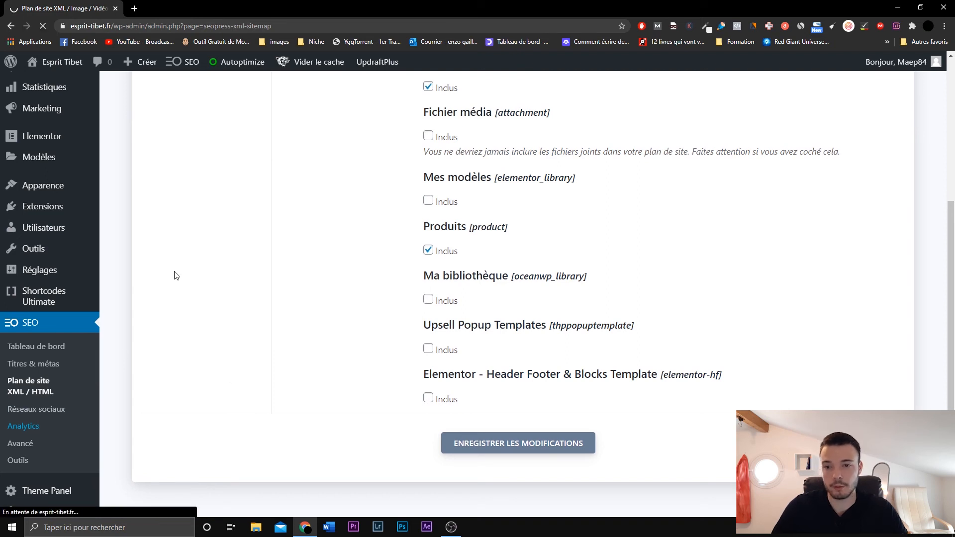
pyautogui.scroll(-1, 523, 274)
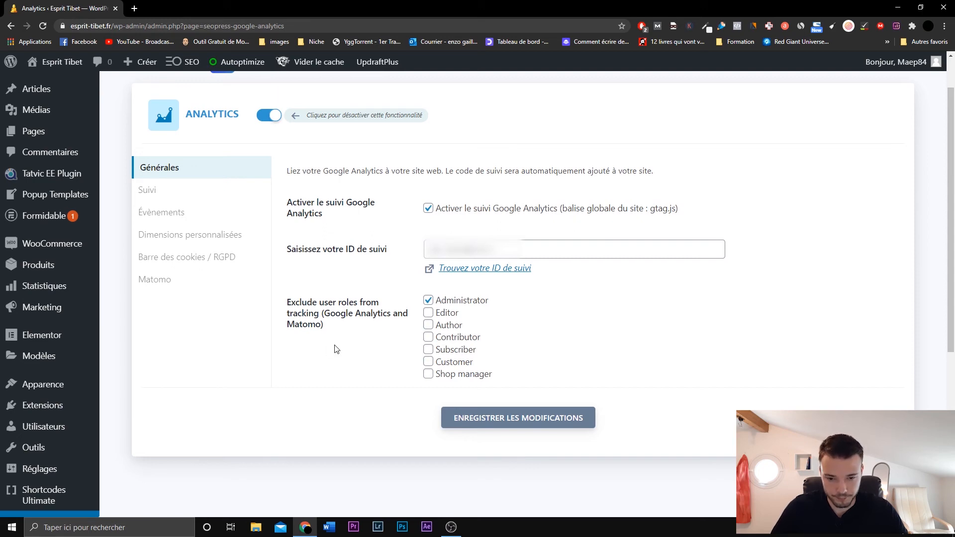
# Step: Open the advanced SEO settings and review the options for attachment redirects, automatic image attributes, meta tag removal and site verification
pyautogui.scroll(-5, 265, 338)
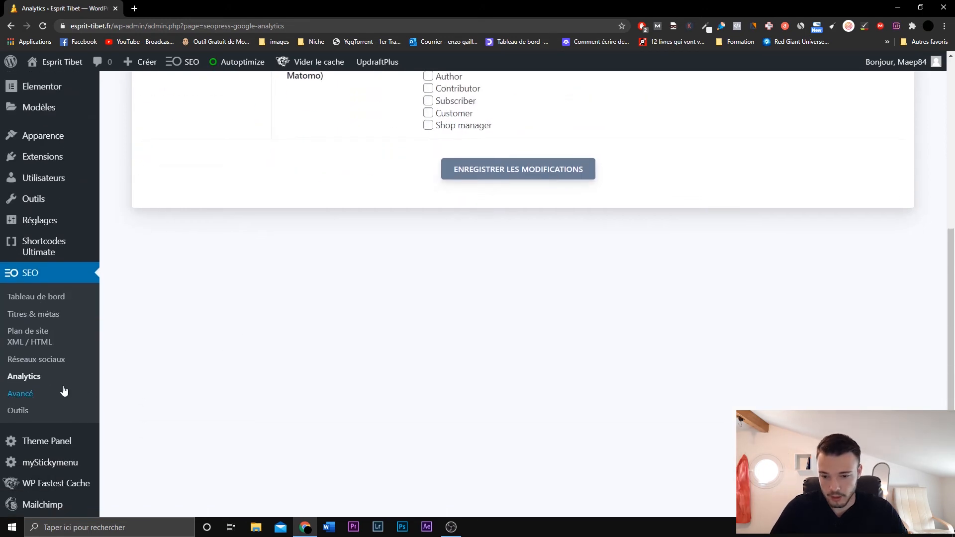
pyautogui.click(79, 386)
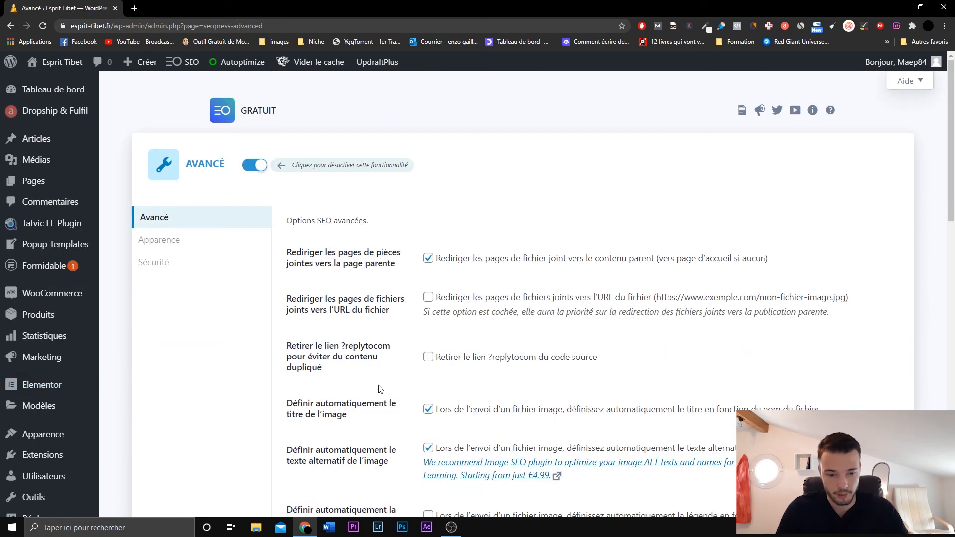
pyautogui.scroll(-9, 209, 330)
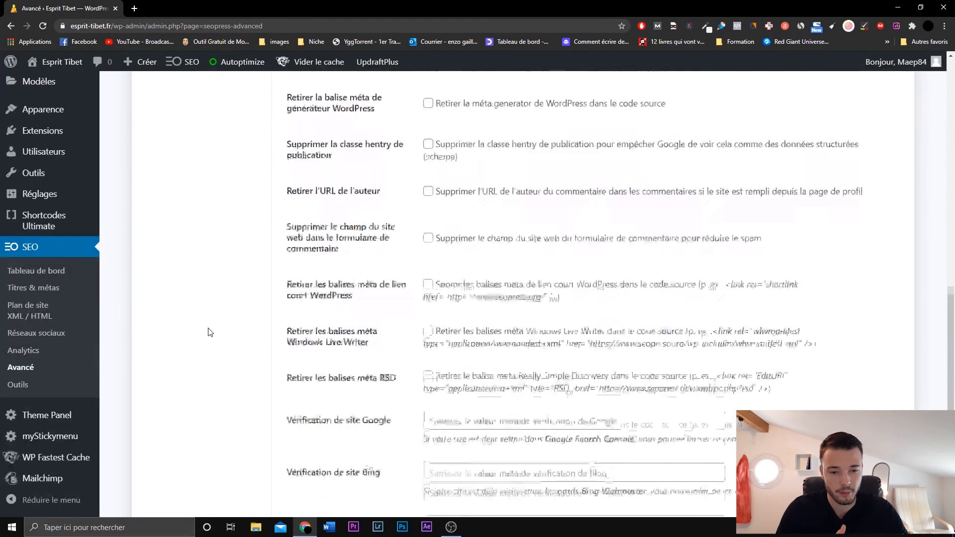
pyautogui.scroll(6, 210, 333)
pyautogui.scroll(4, 209, 332)
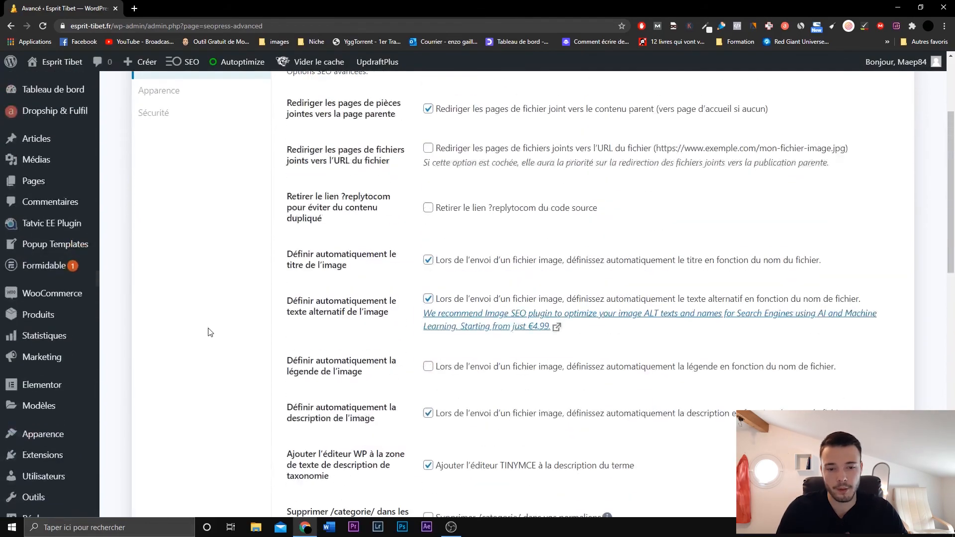
pyautogui.scroll(-1, 209, 332)
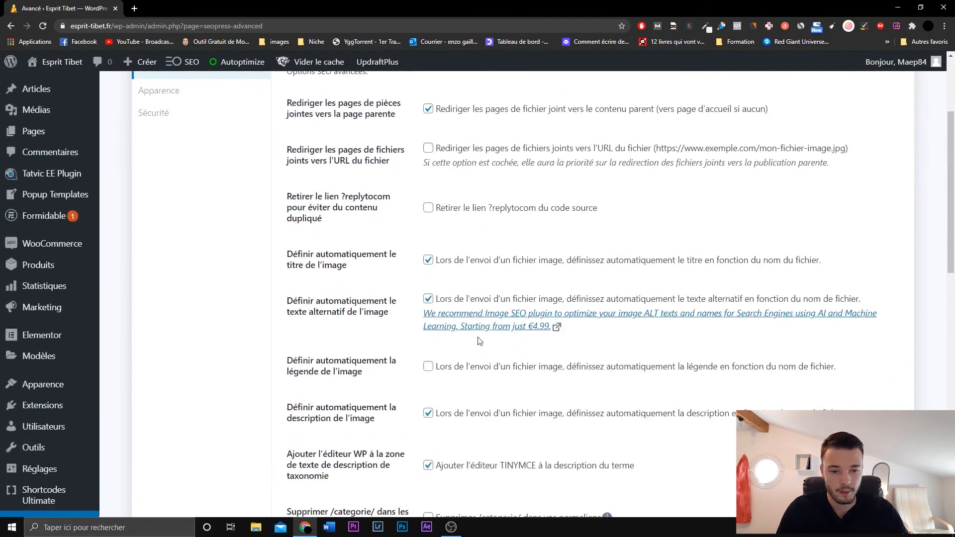